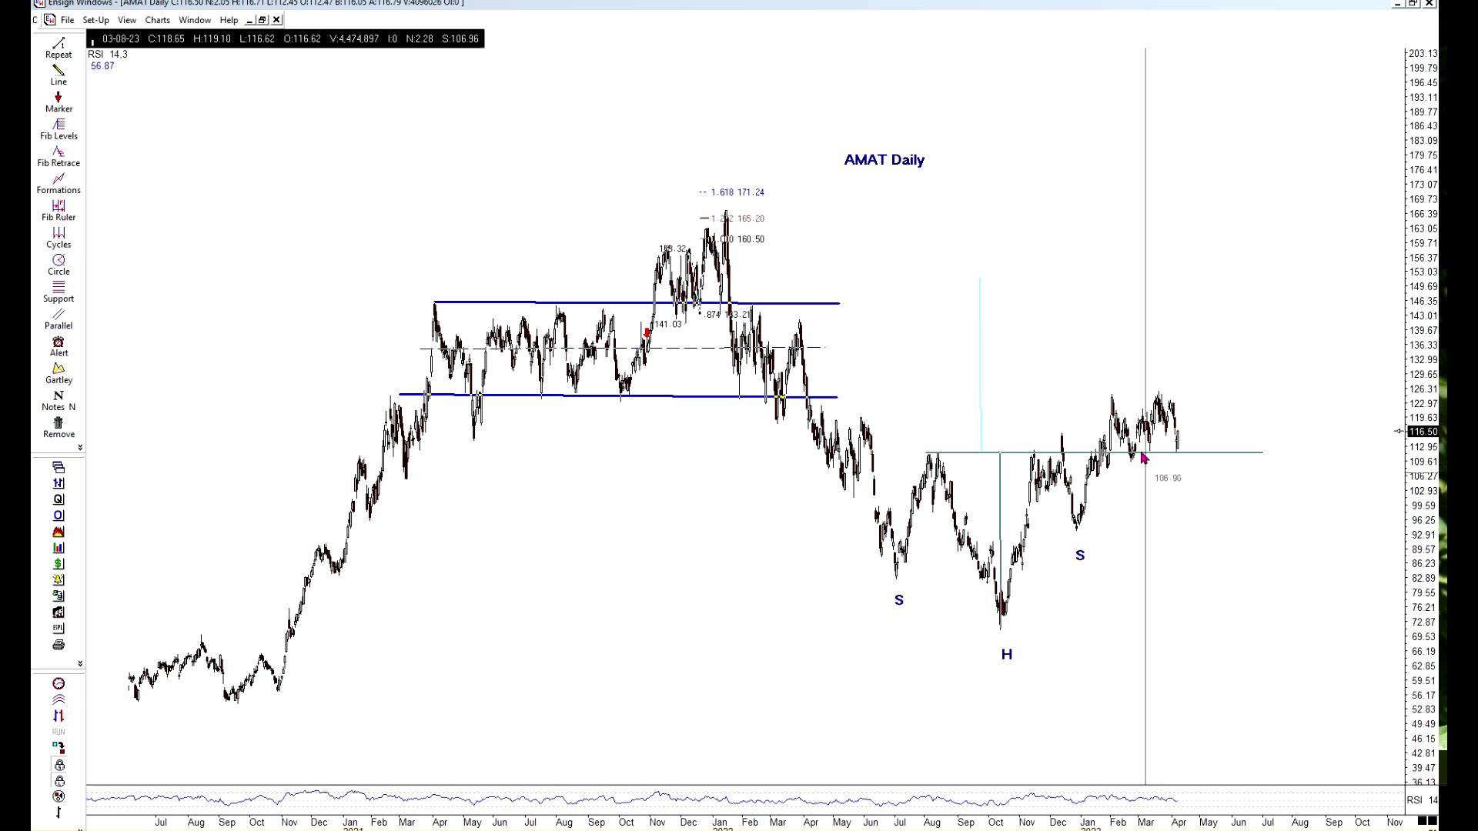
Examine the AMAT daily chart's inverse head-and-shoulders pattern and the recent price action near its neckline
key("s")
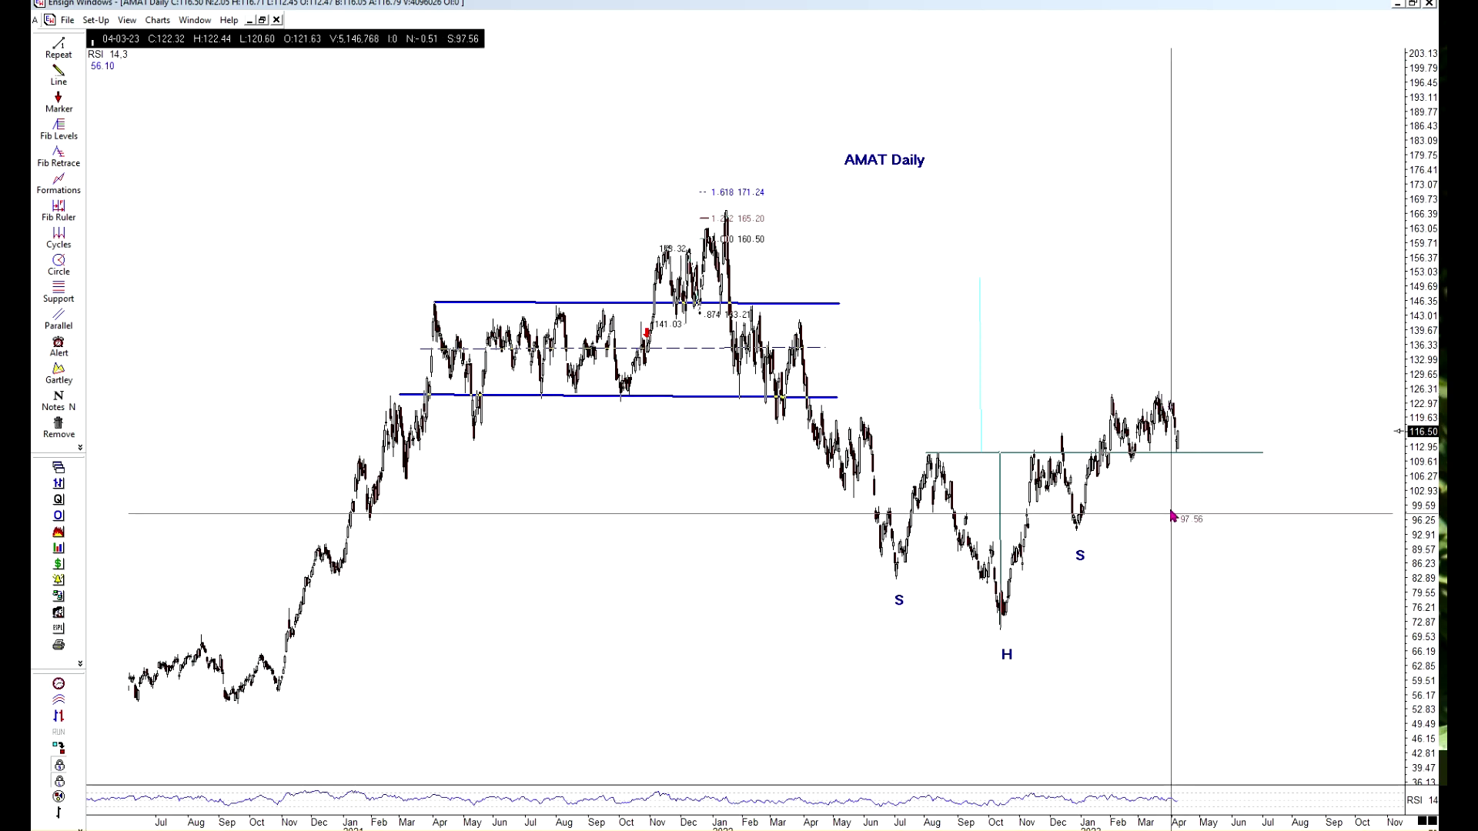
key("t")
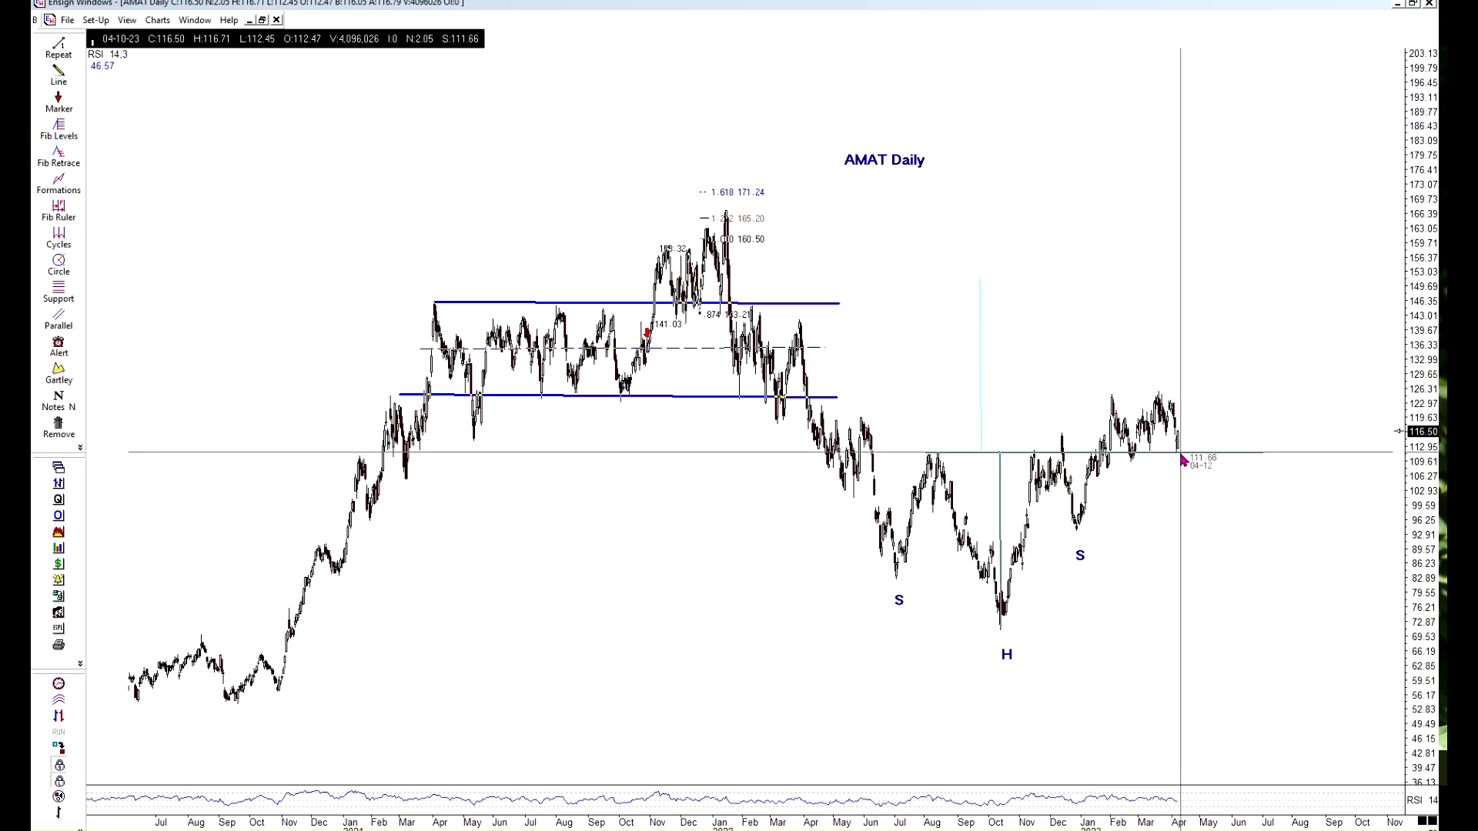
key("t")
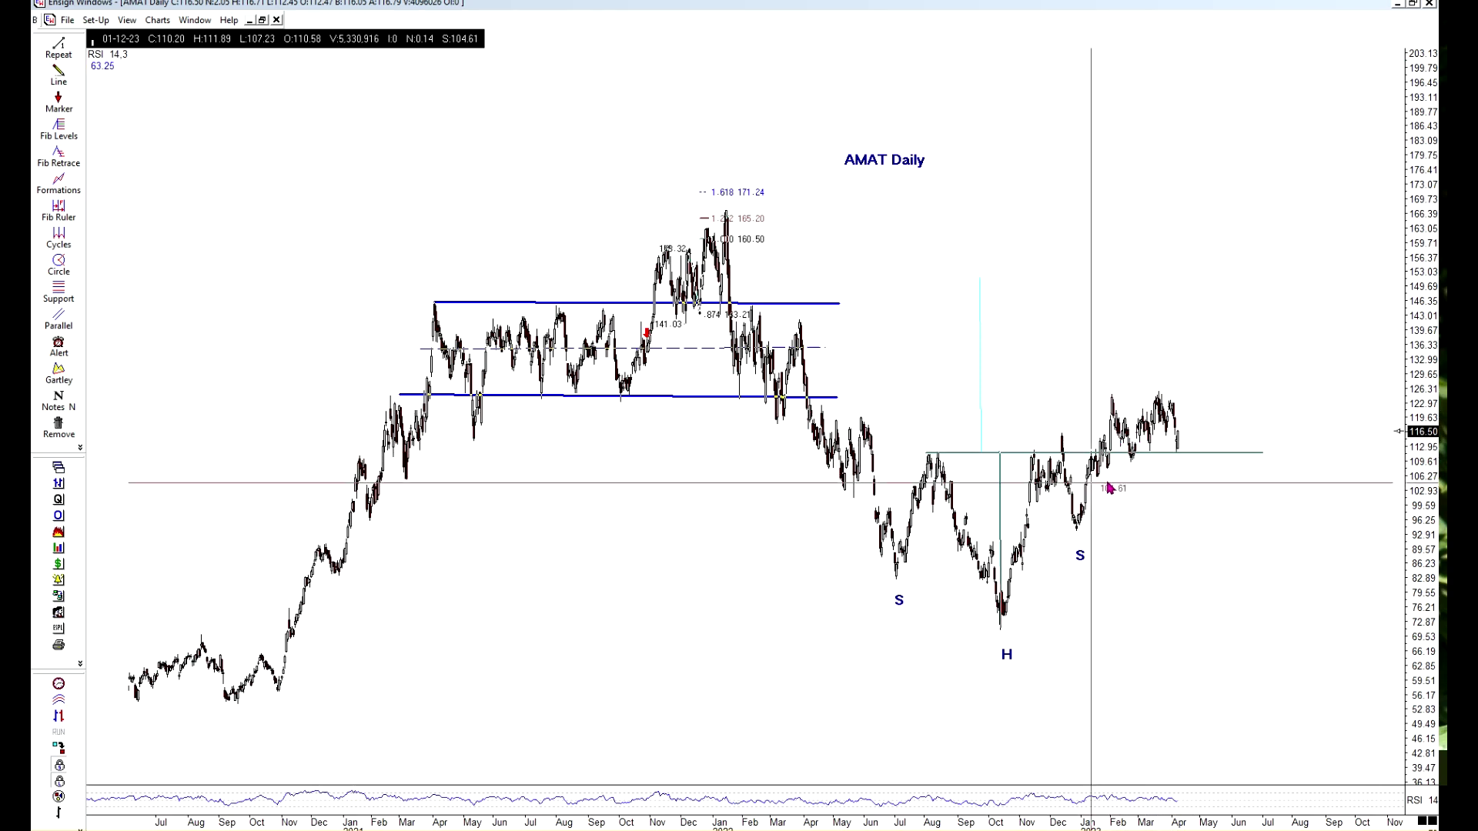
key("k")
key("a")
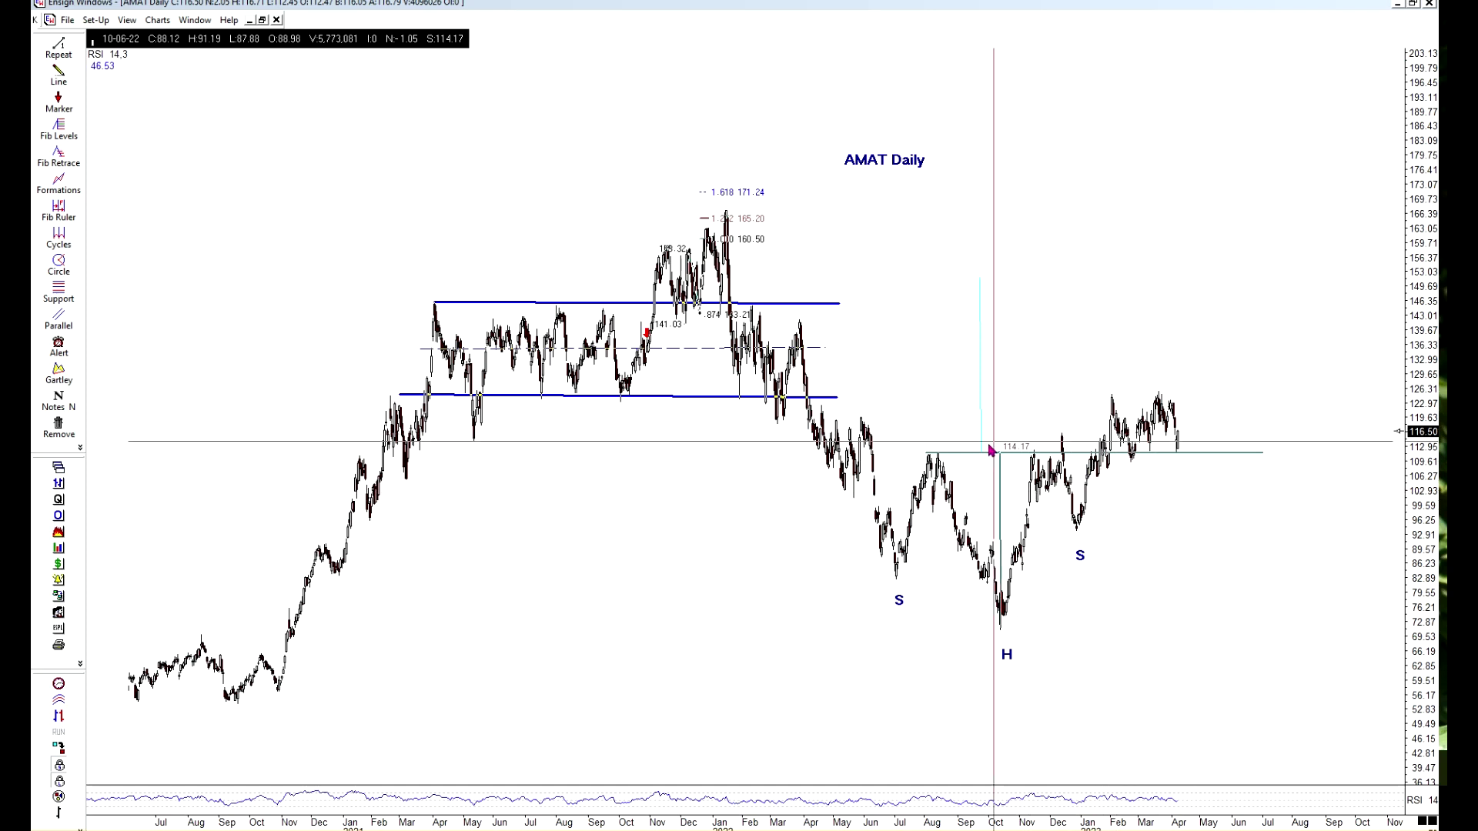
Switch to the BABA weekly chart and examine the price history along the long-term support line at $58.01
key("q")
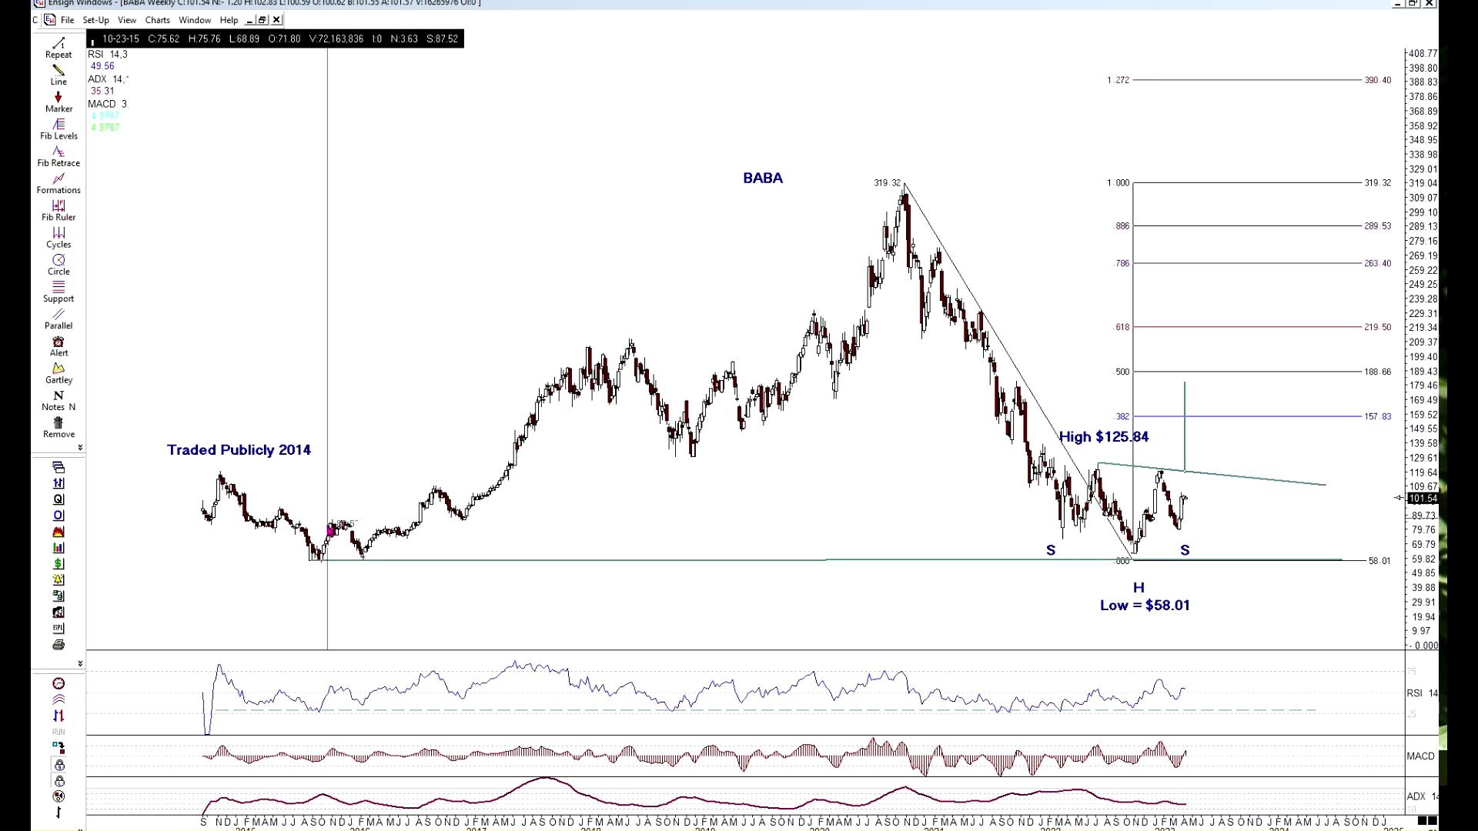
key("s")
key("a")
key("n")
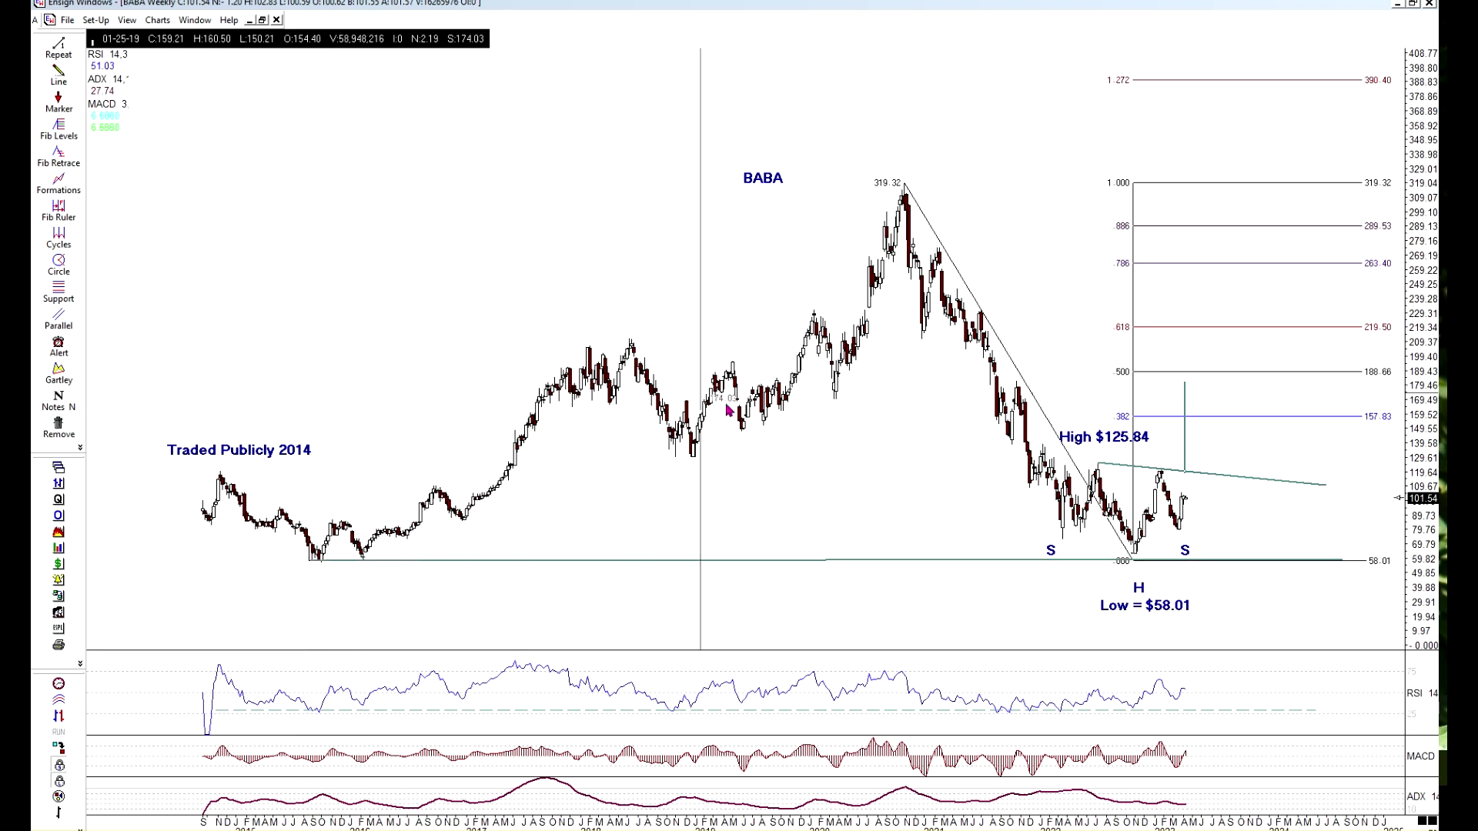
key("t")
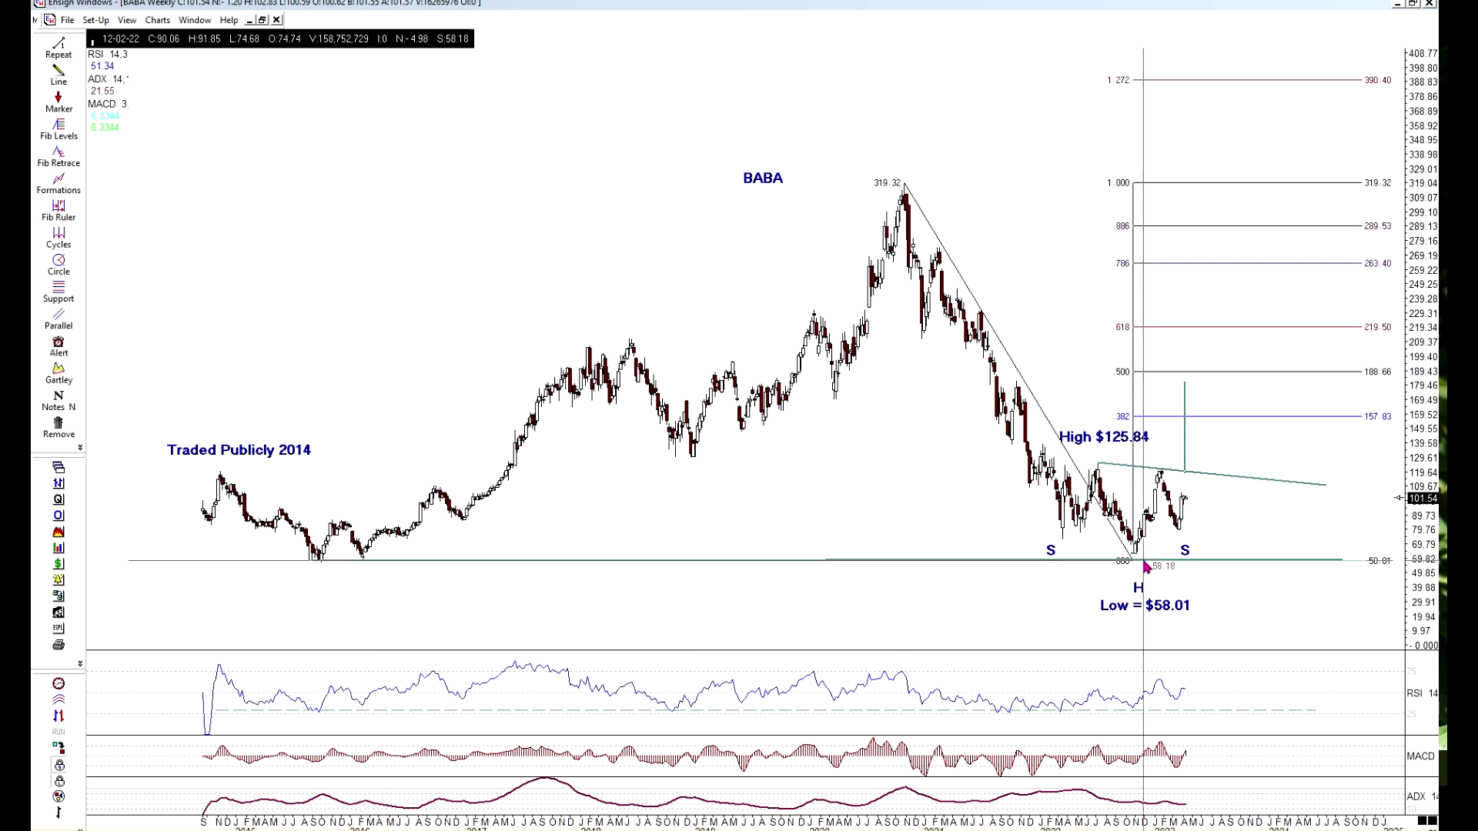
key("q")
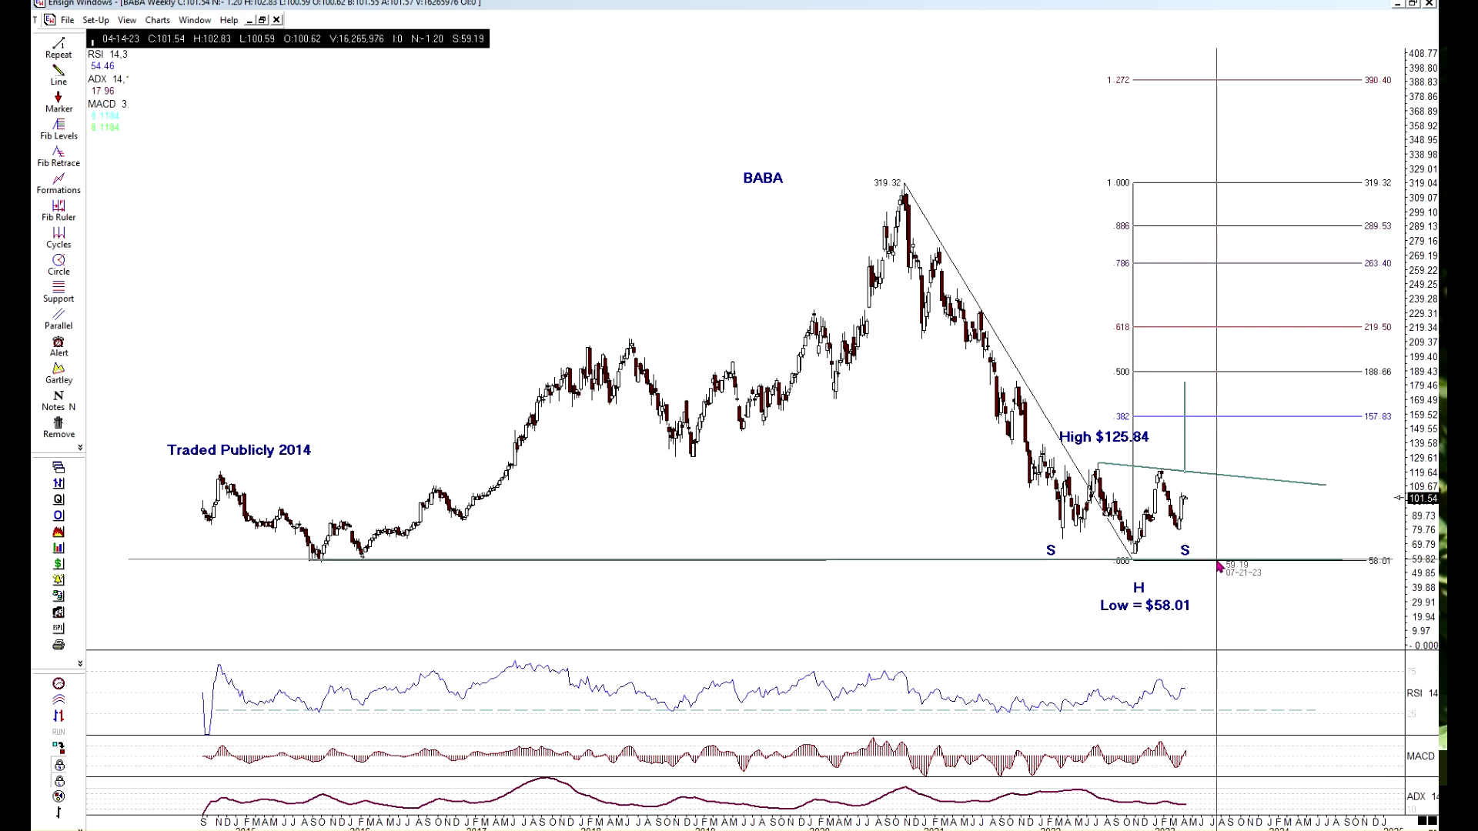
key("s")
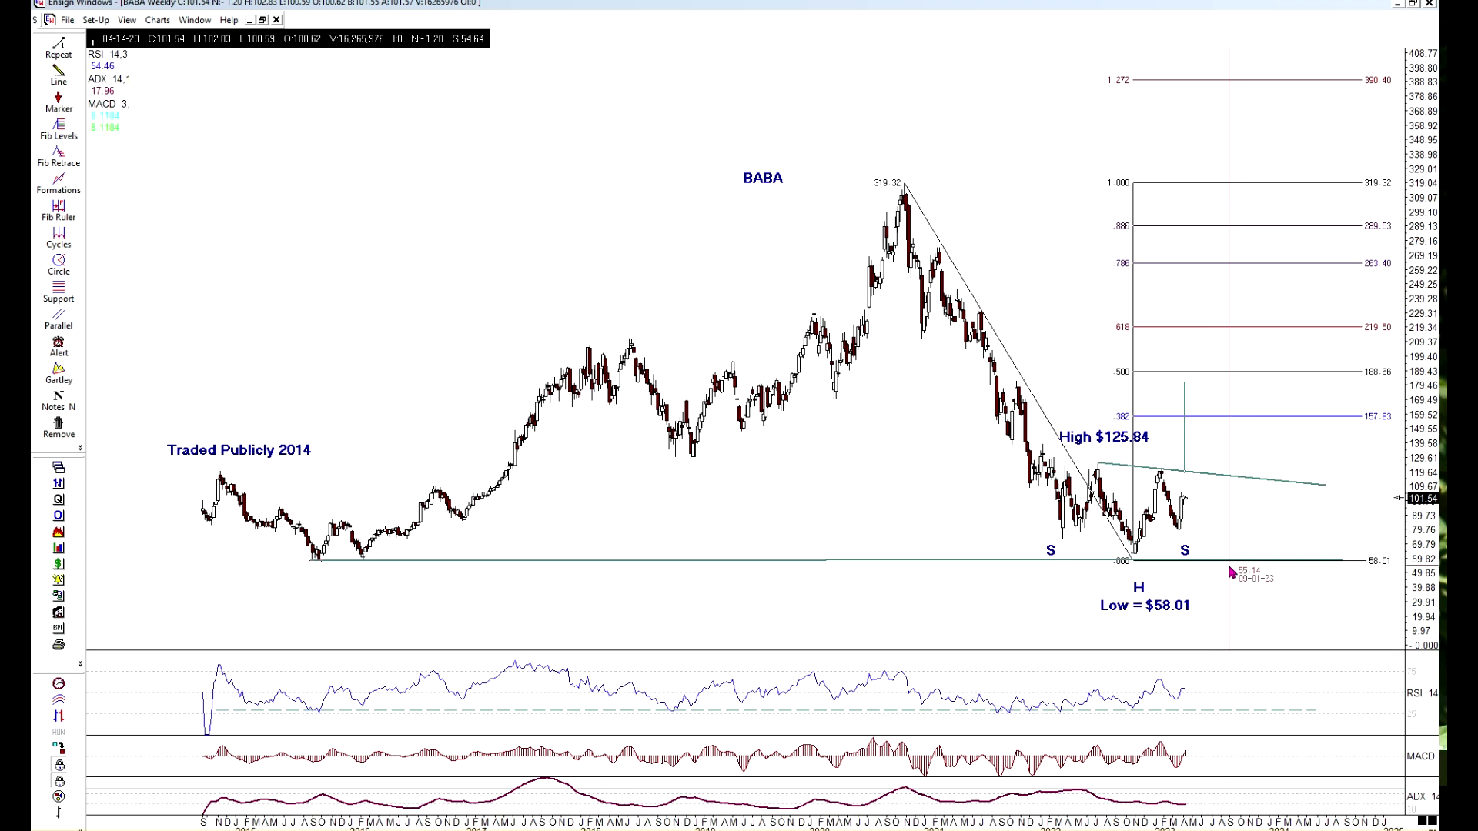
key("m")
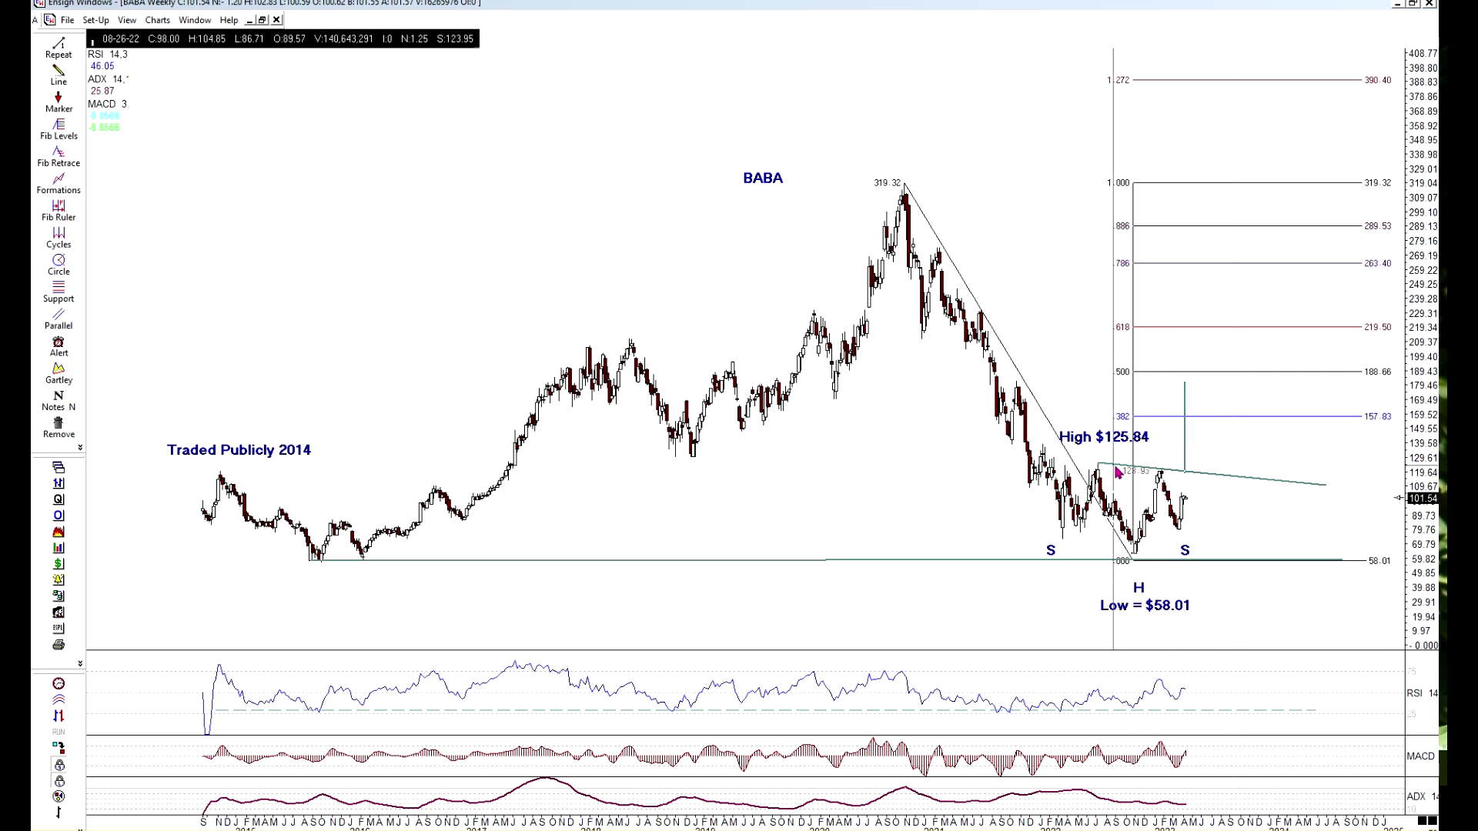
Examine BABA's inverse head-and-shoulders neckline running down from the $125.84 high and the projected move above it
key("n")
key("c")
key("t")
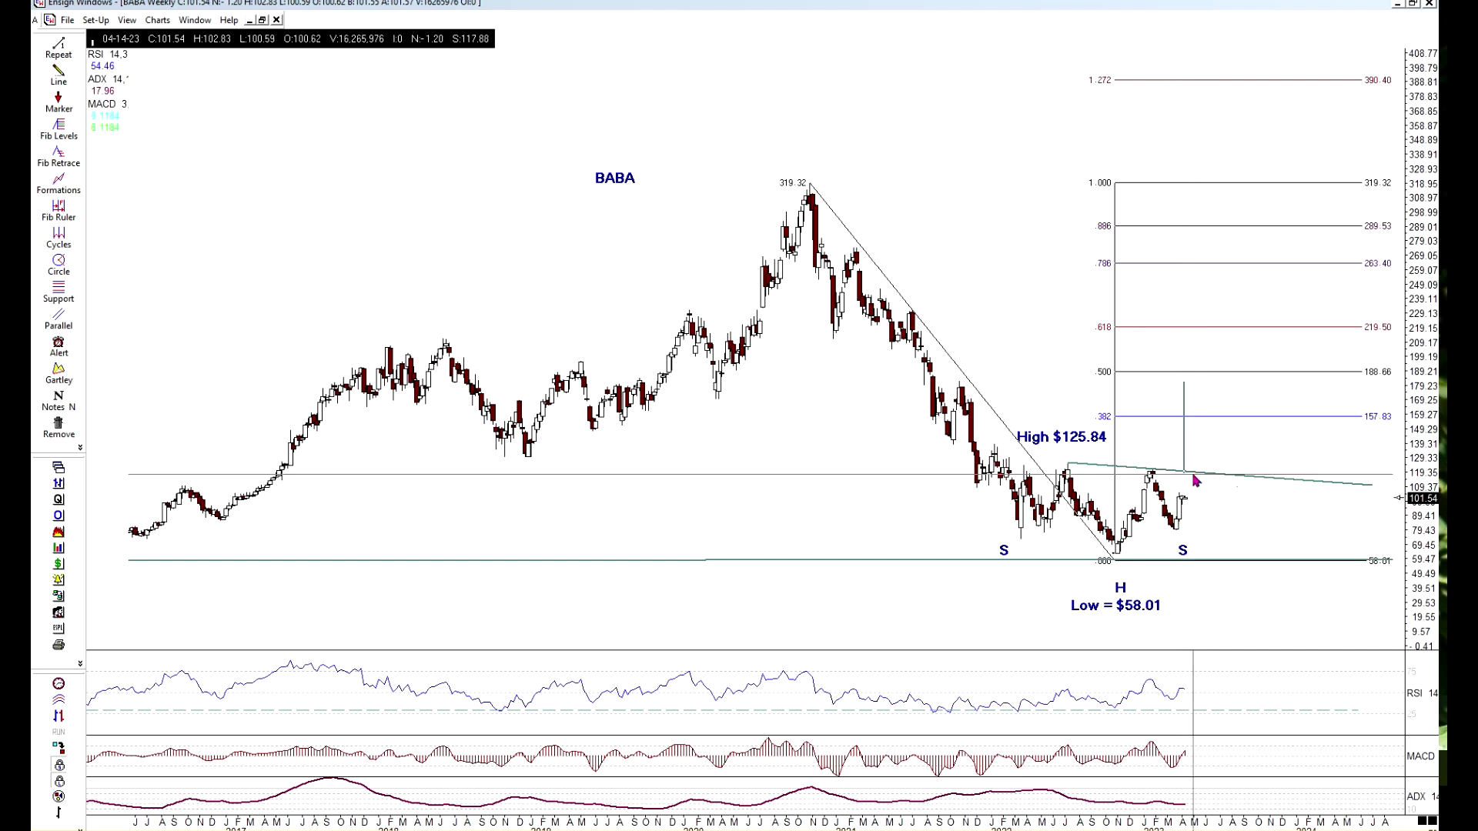
key("n")
key("u")
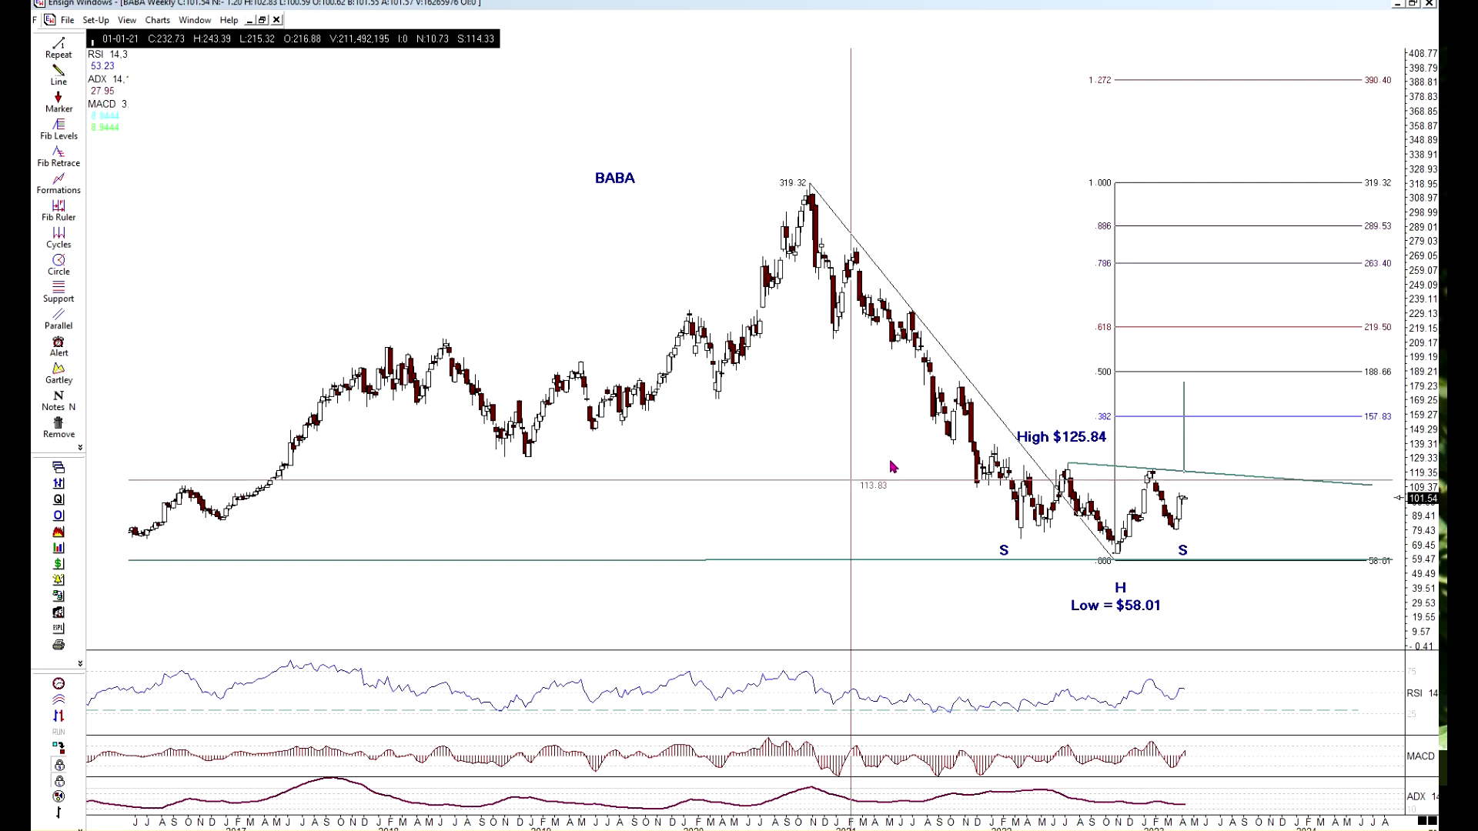
key("t")
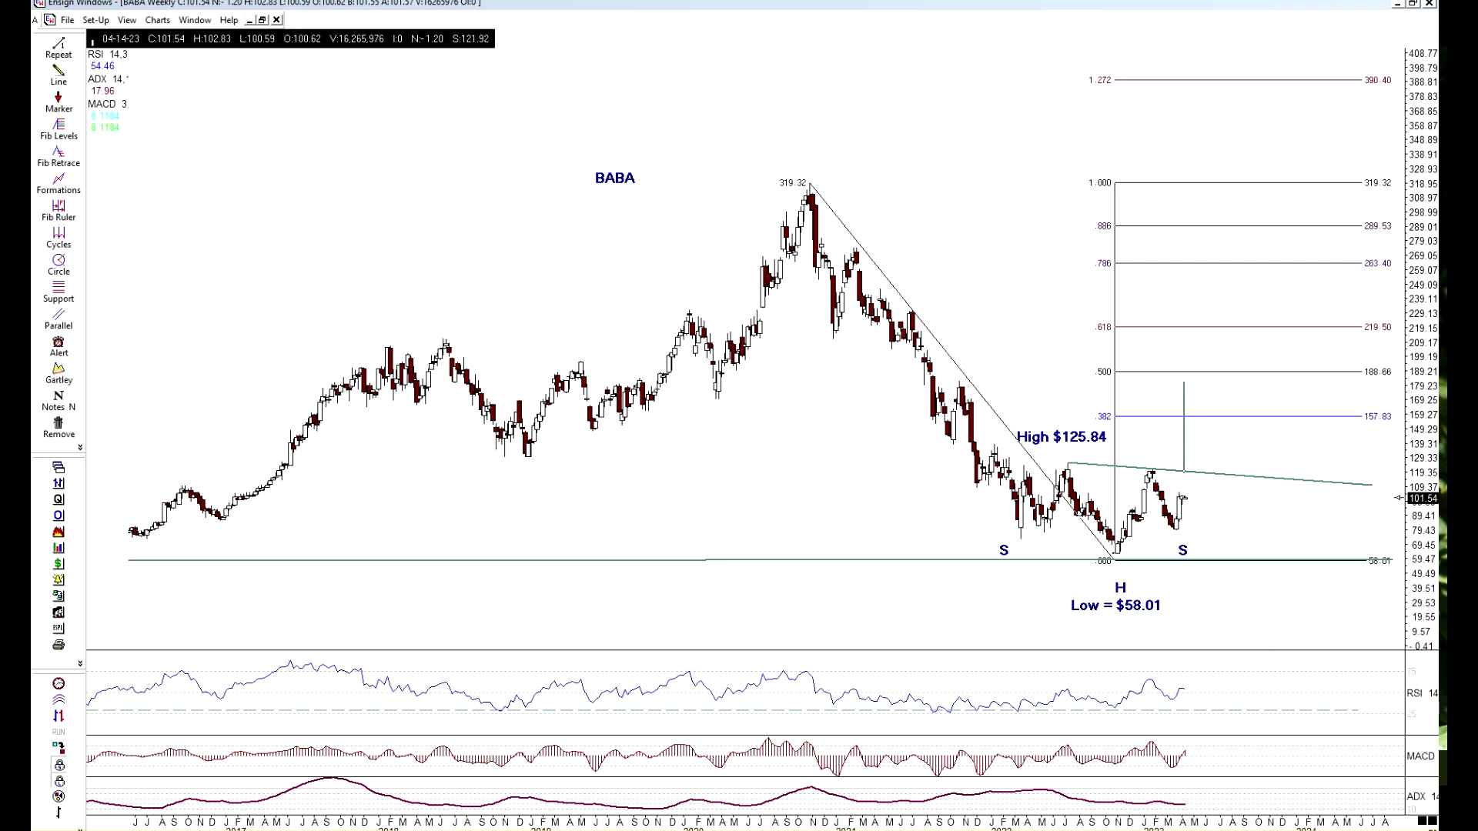
Switch to the COST weekly chart and examine the triangle's boundaries, the May 2022 low and the RSI readings
key("Page_Down")
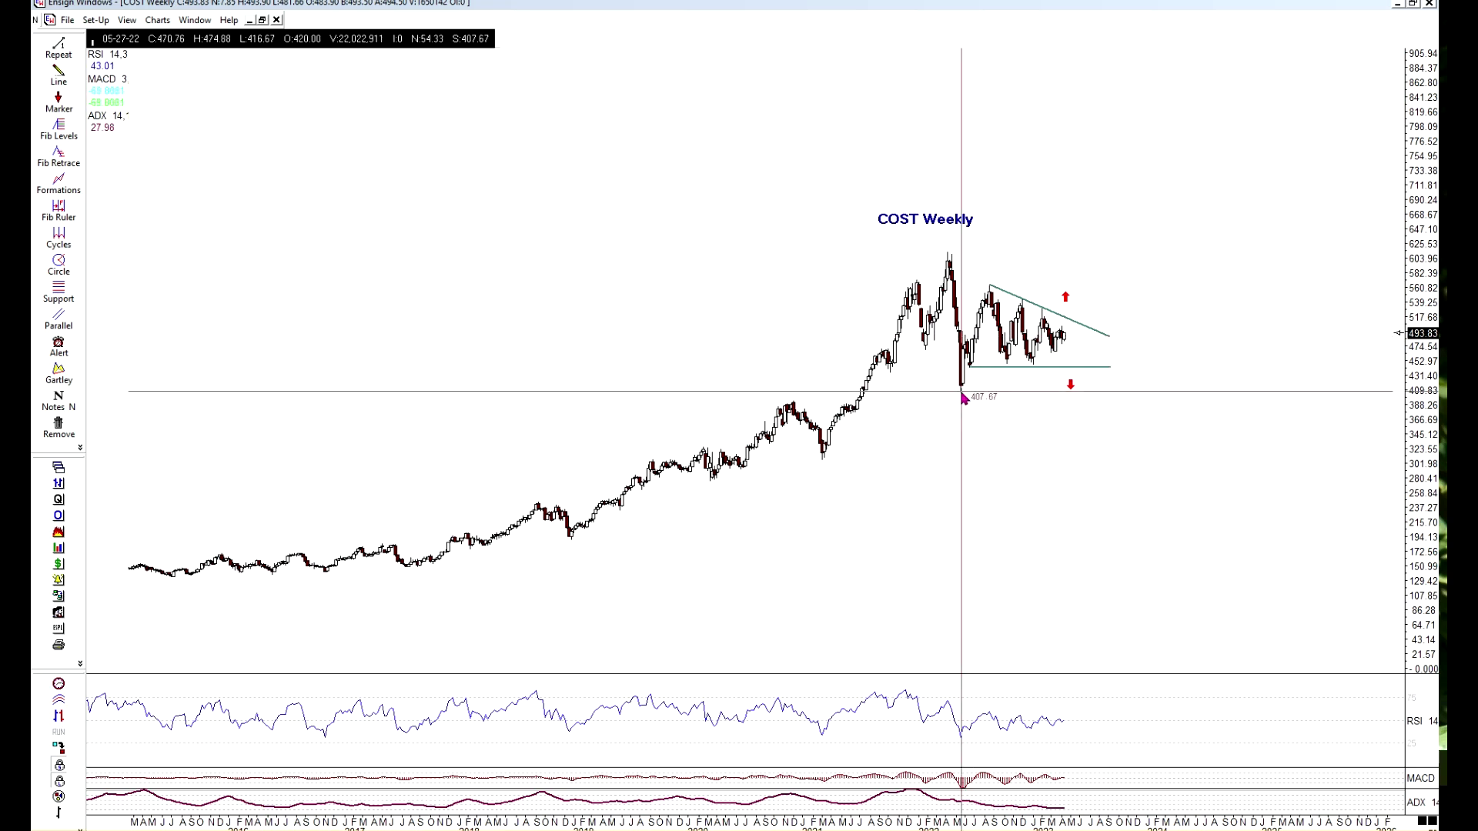
left_click(1071, 386)
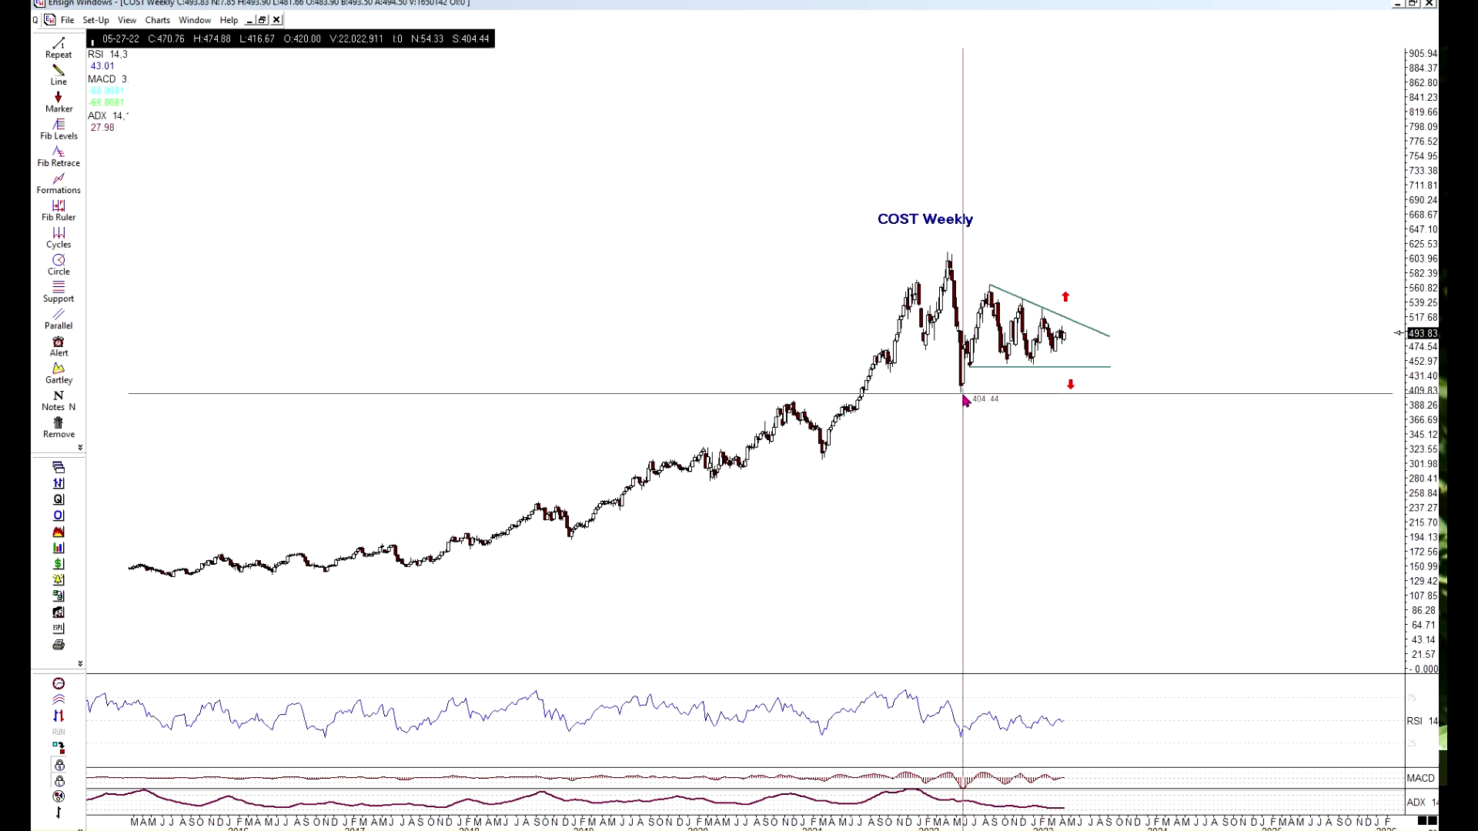
left_click(1075, 367)
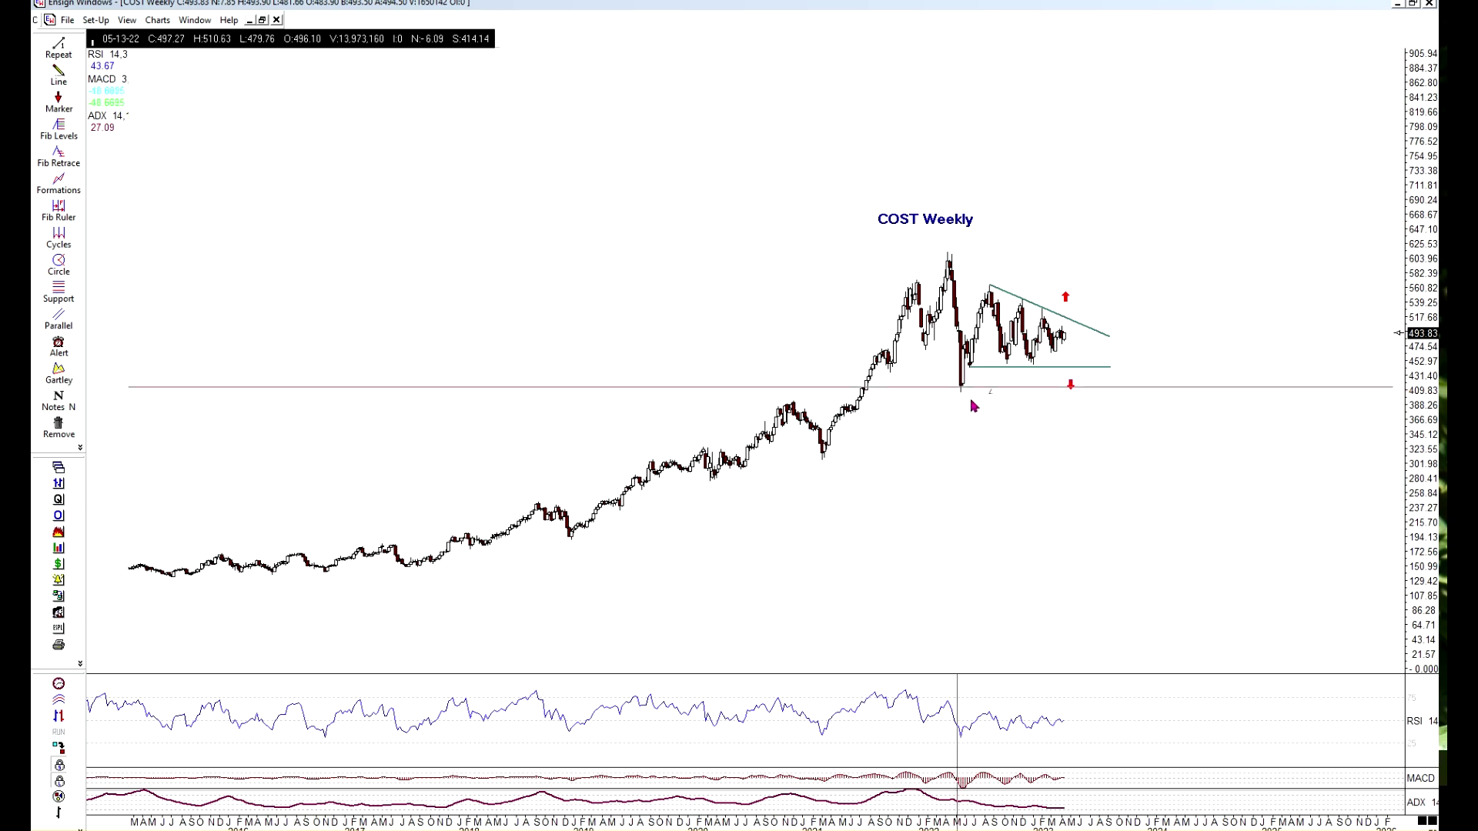
left_click(1001, 388)
left_click_drag(1002, 392, 988, 732)
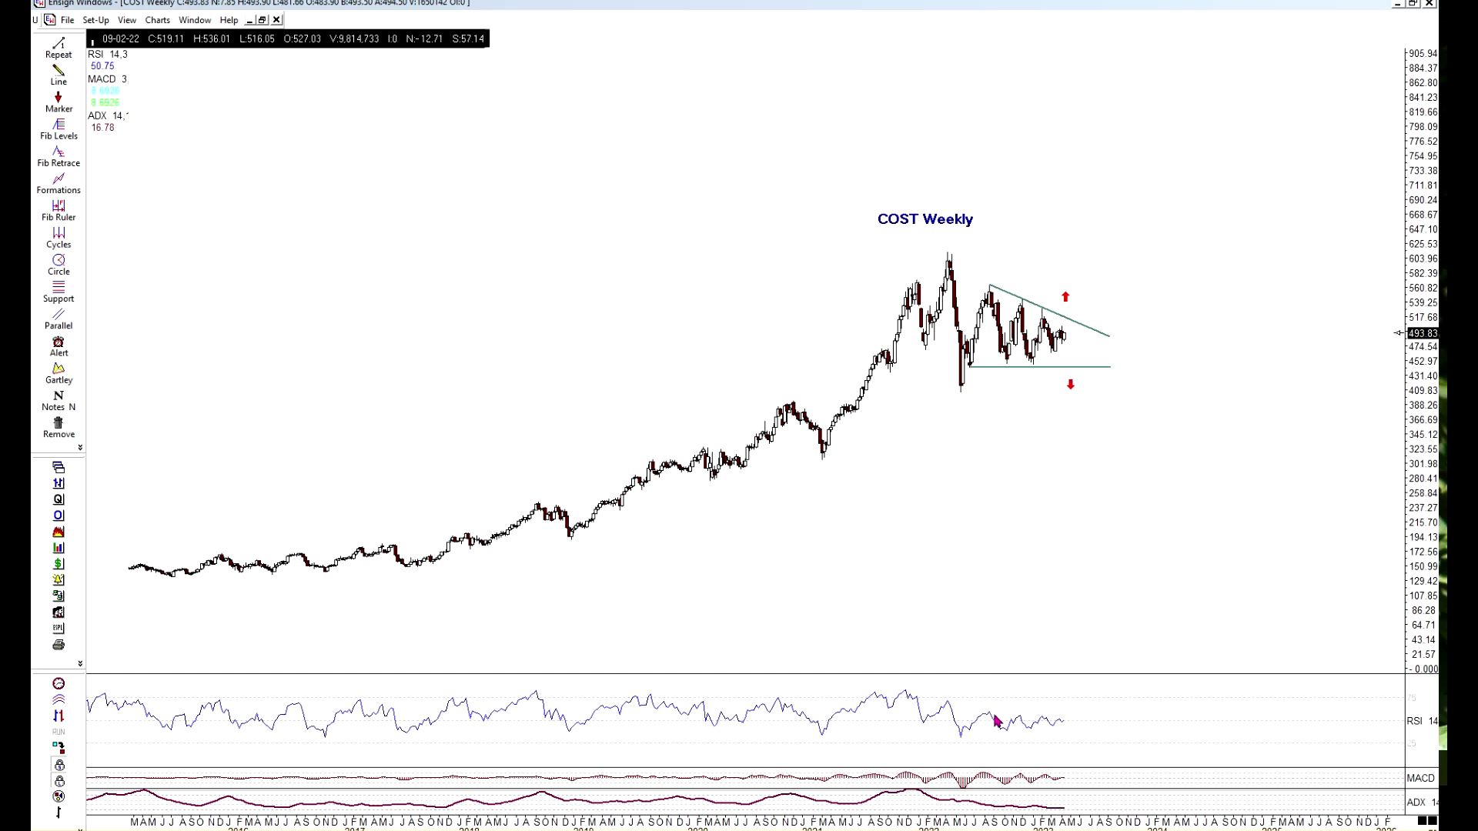
left_click_drag(1025, 722, 1046, 723)
left_click_drag(1069, 370, 1071, 318)
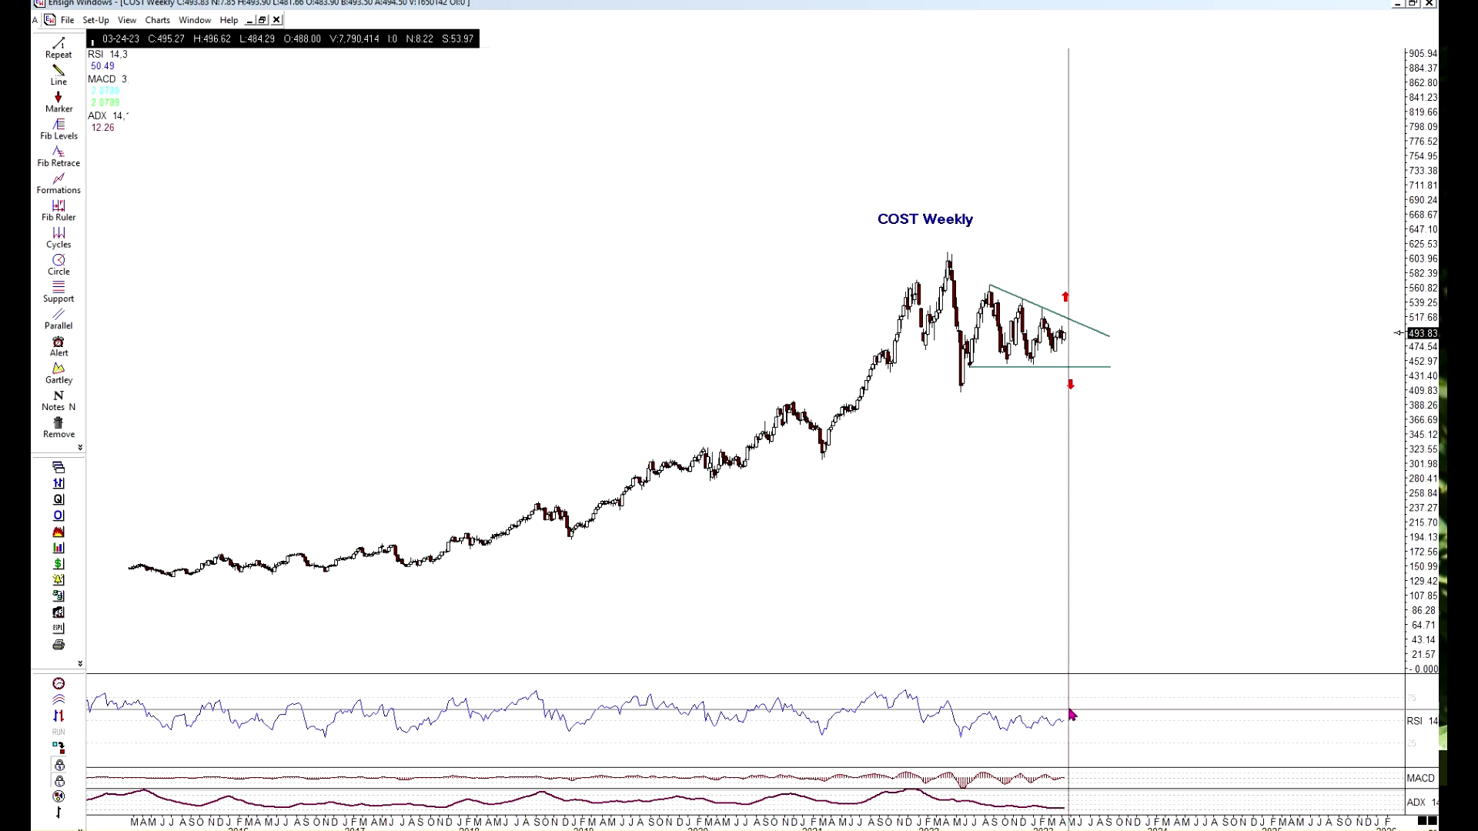
mouse_move(1070, 702)
left_mouse_down()
mouse_move(1078, 373)
mouse_move(1077, 677)
left_mouse_up()
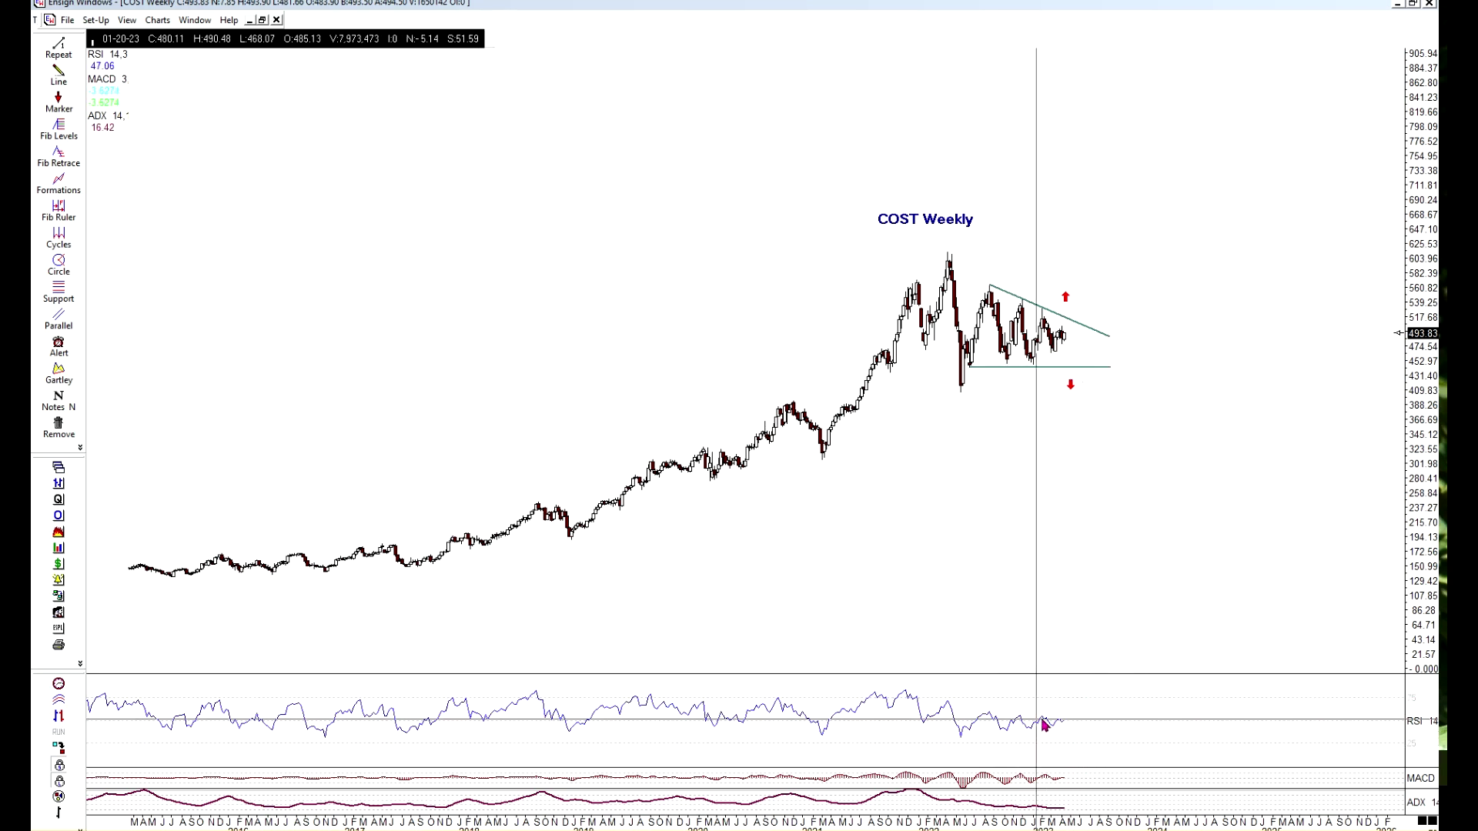
left_click_drag(1108, 782, 1122, 742)
left_click_drag(1006, 756, 1152, 507)
Draw a vertical line marking the COST triangle's height at its wide end, and delete the copy projected above the upper trendline
left_click_drag(1097, 358, 76, 85)
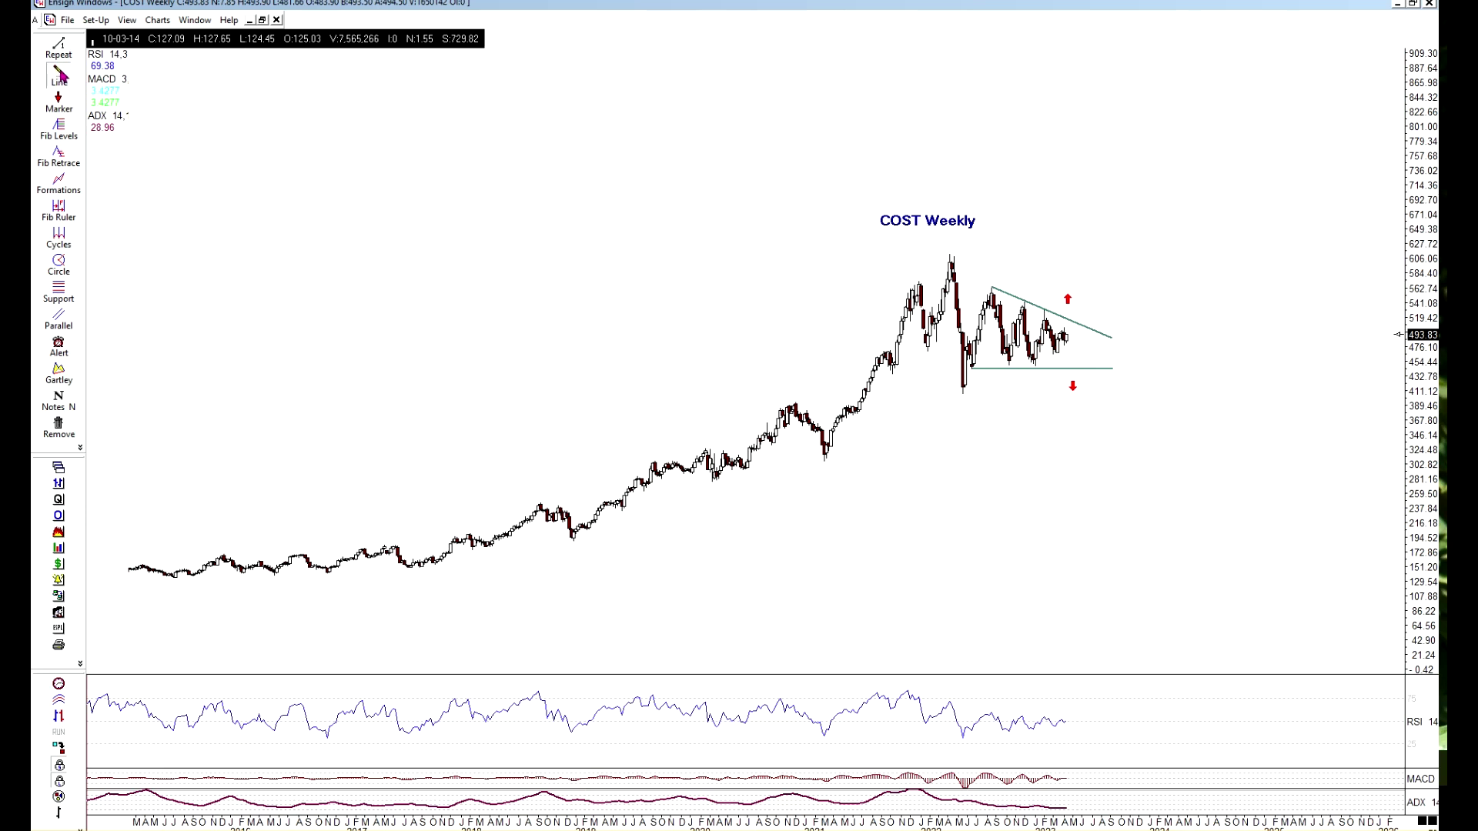
mouse_move(1075, 218)
left_mouse_down()
mouse_move(973, 372)
mouse_move(977, 281)
mouse_move(1018, 256)
mouse_move(976, 305)
mouse_move(1000, 265)
mouse_move(980, 288)
mouse_move(1055, 267)
mouse_move(1081, 339)
mouse_move(1081, 235)
mouse_move(1075, 252)
left_mouse_up()
right_click(1071, 278)
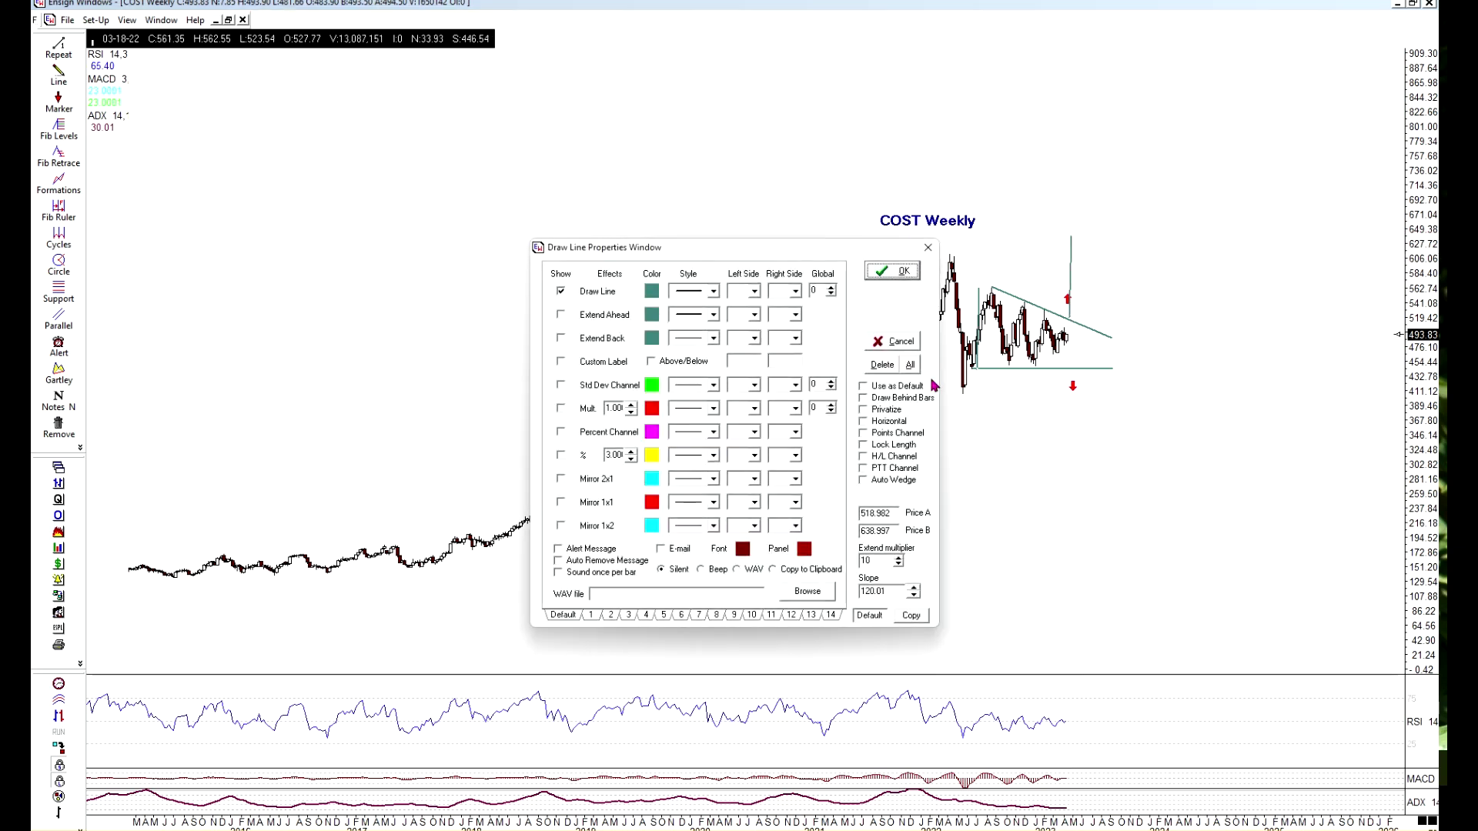
left_click(882, 364)
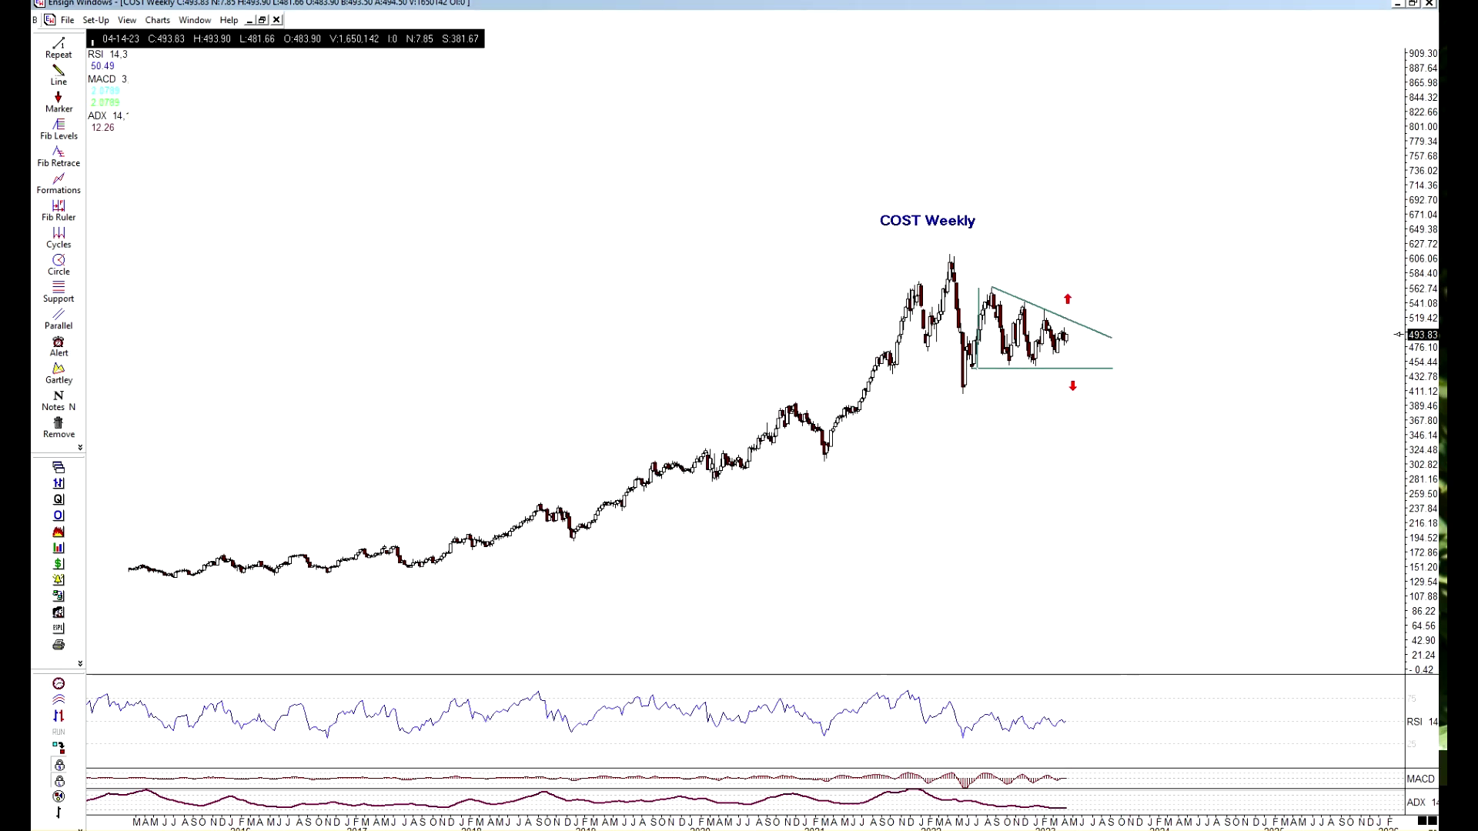
mouse_move(1135, 373)
left_mouse_down()
mouse_move(1146, 386)
mouse_move(1037, 300)
mouse_move(976, 324)
mouse_move(989, 293)
mouse_move(1062, 310)
mouse_move(1073, 358)
mouse_move(1091, 339)
mouse_move(989, 338)
mouse_move(1028, 320)
mouse_move(1138, 356)
mouse_move(983, 298)
mouse_move(1135, 364)
left_mouse_up()
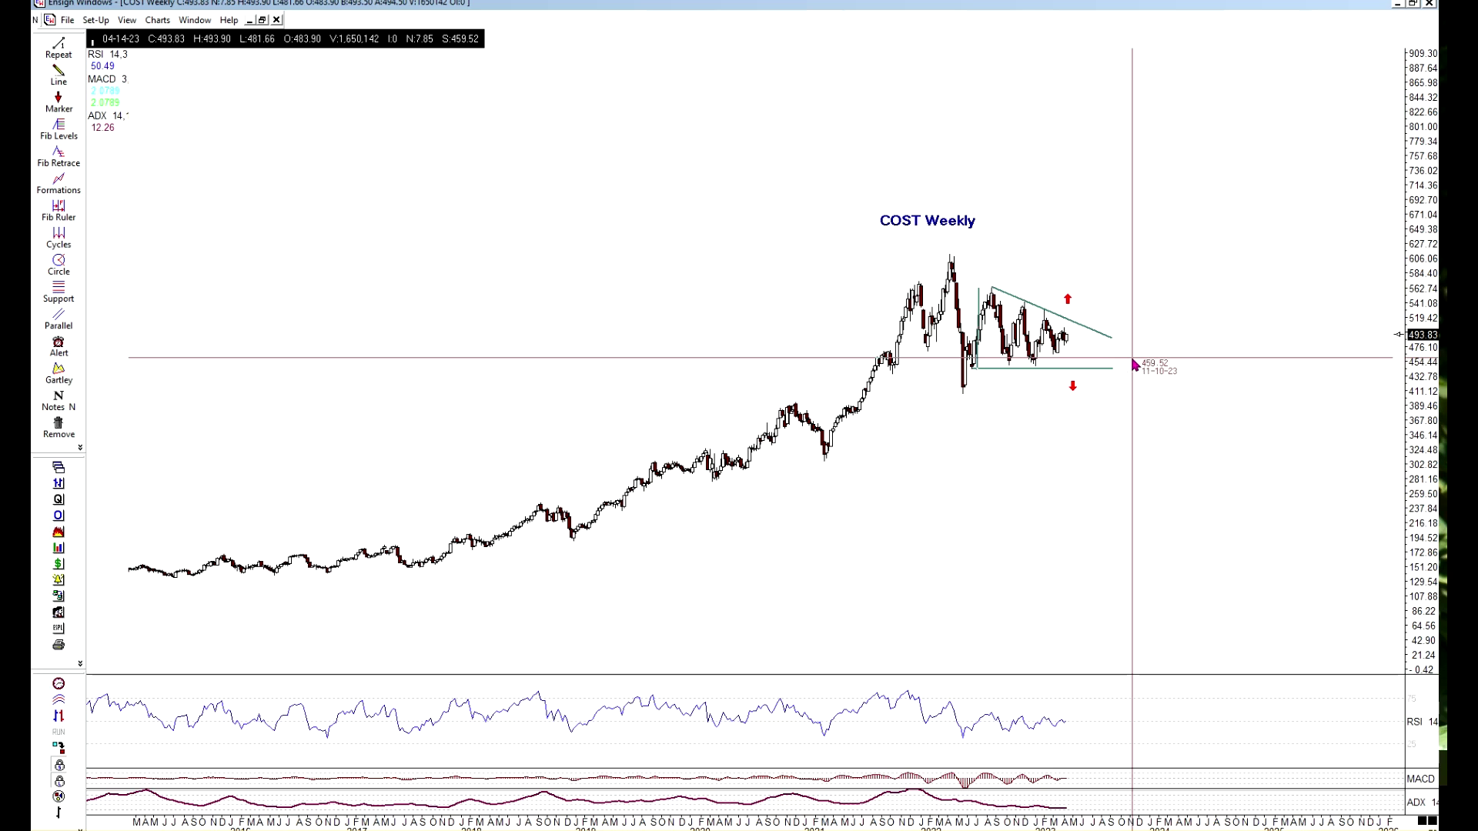
left_click_drag(1132, 362, 1288, 315)
Switch to the INTC daily chart and examine the broken long-term blue support line and the July 2022 price gap
key("ctrl+Tab")
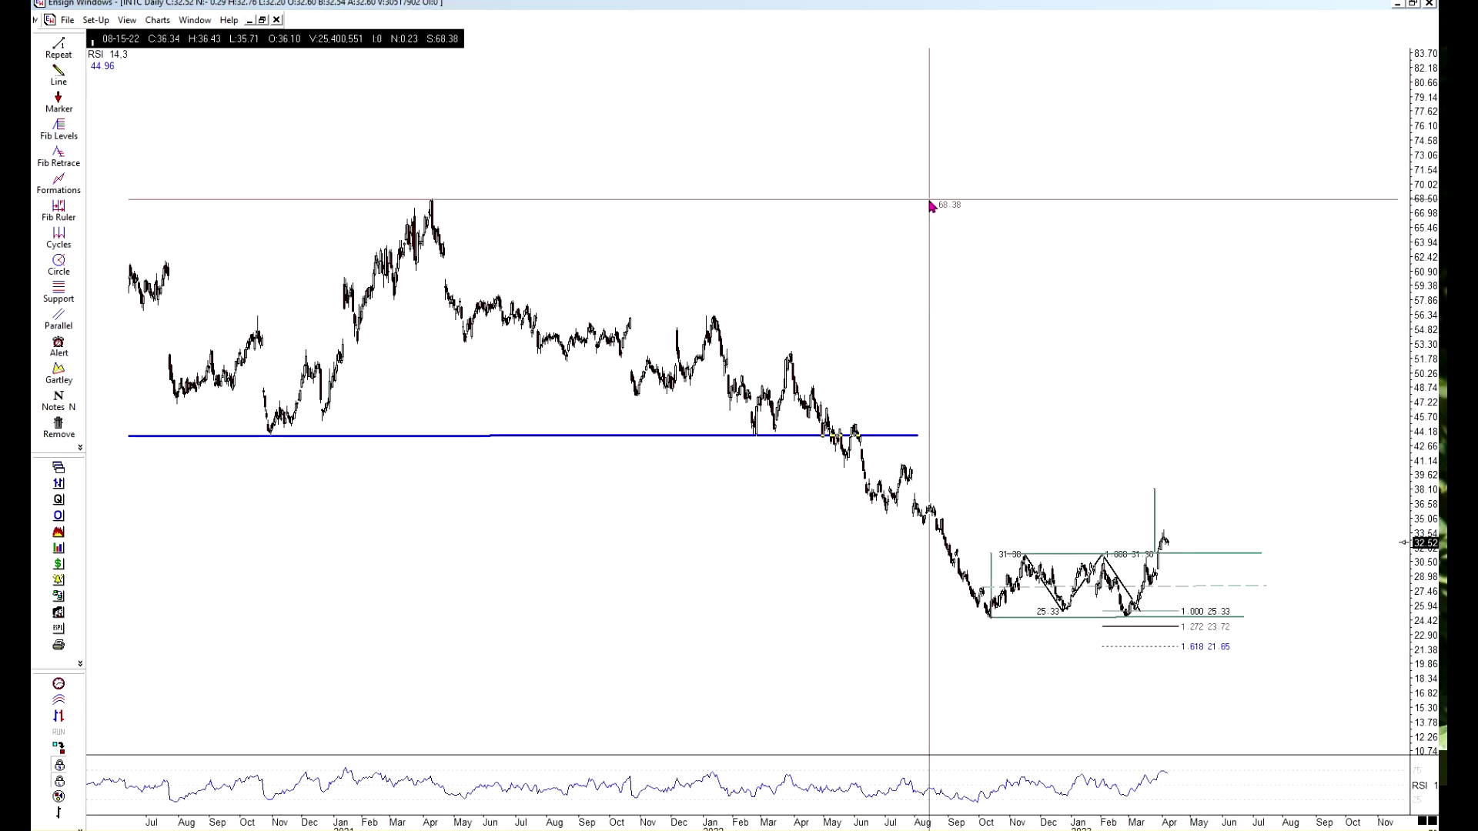
left_click_drag(931, 206, 642, 537)
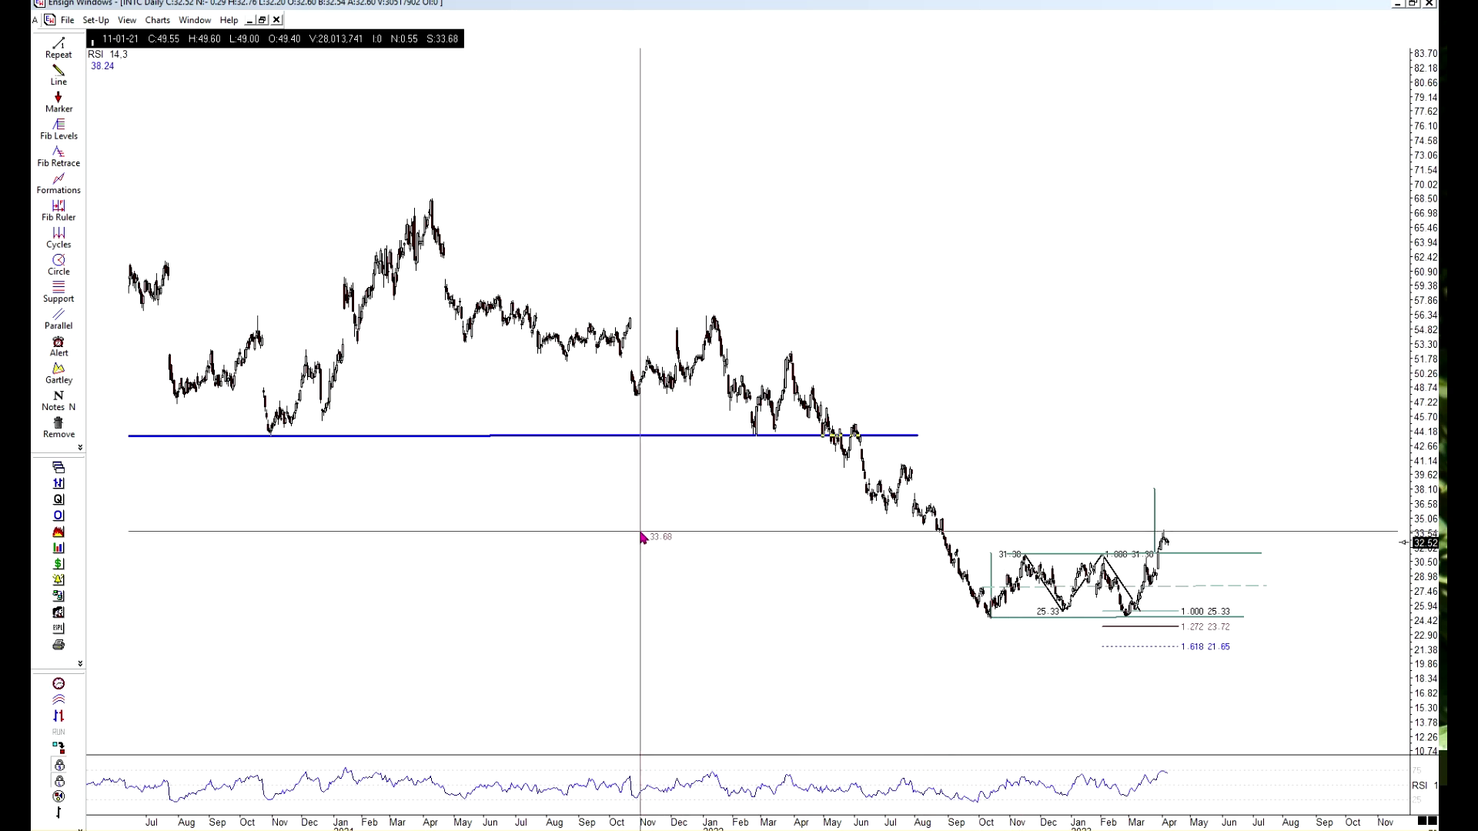
left_click_drag(1031, 552, 852, 411)
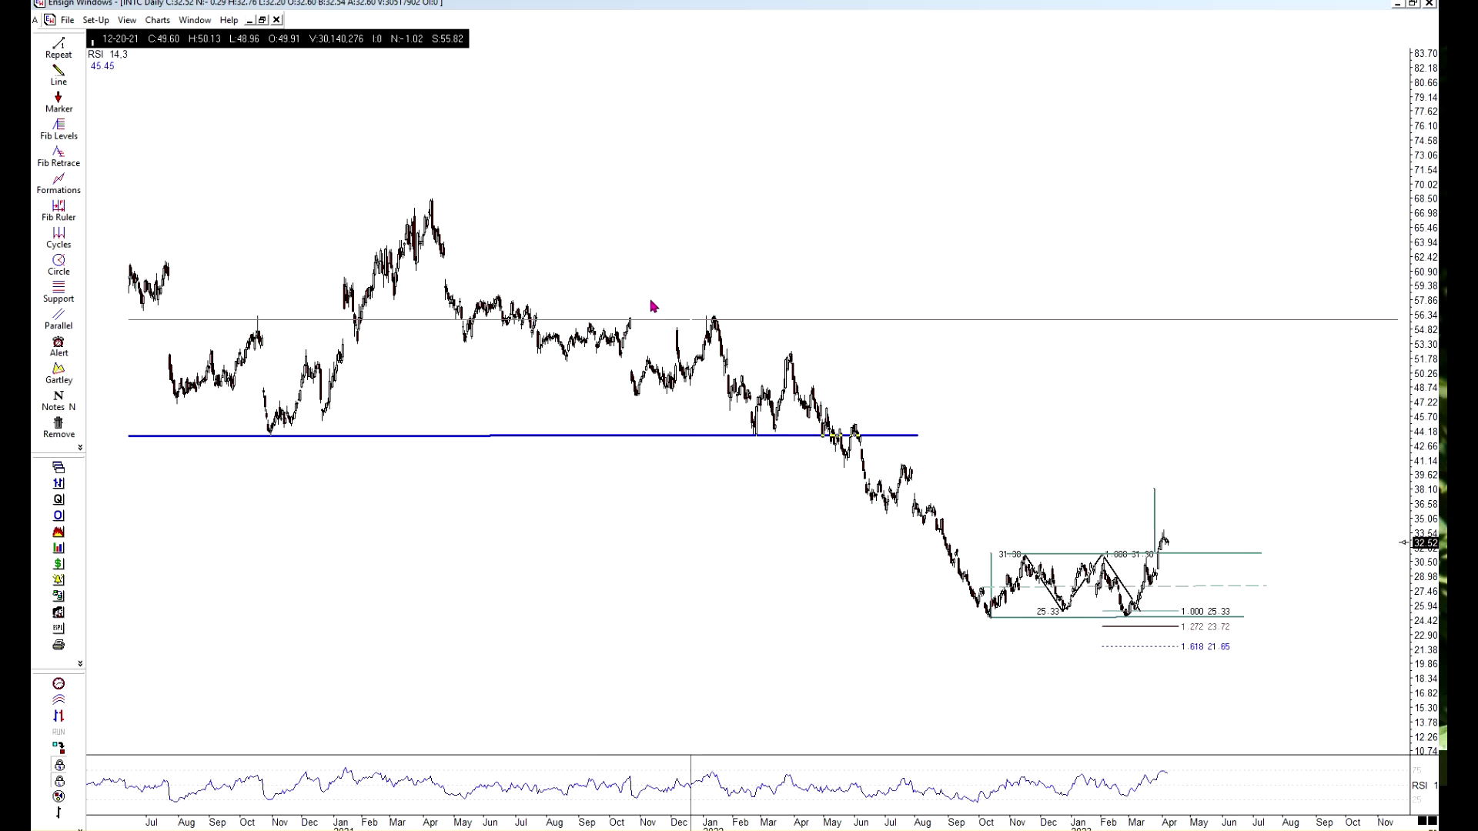
left_click_drag(579, 322, 1067, 360)
scroll(613, 503, "down", 2)
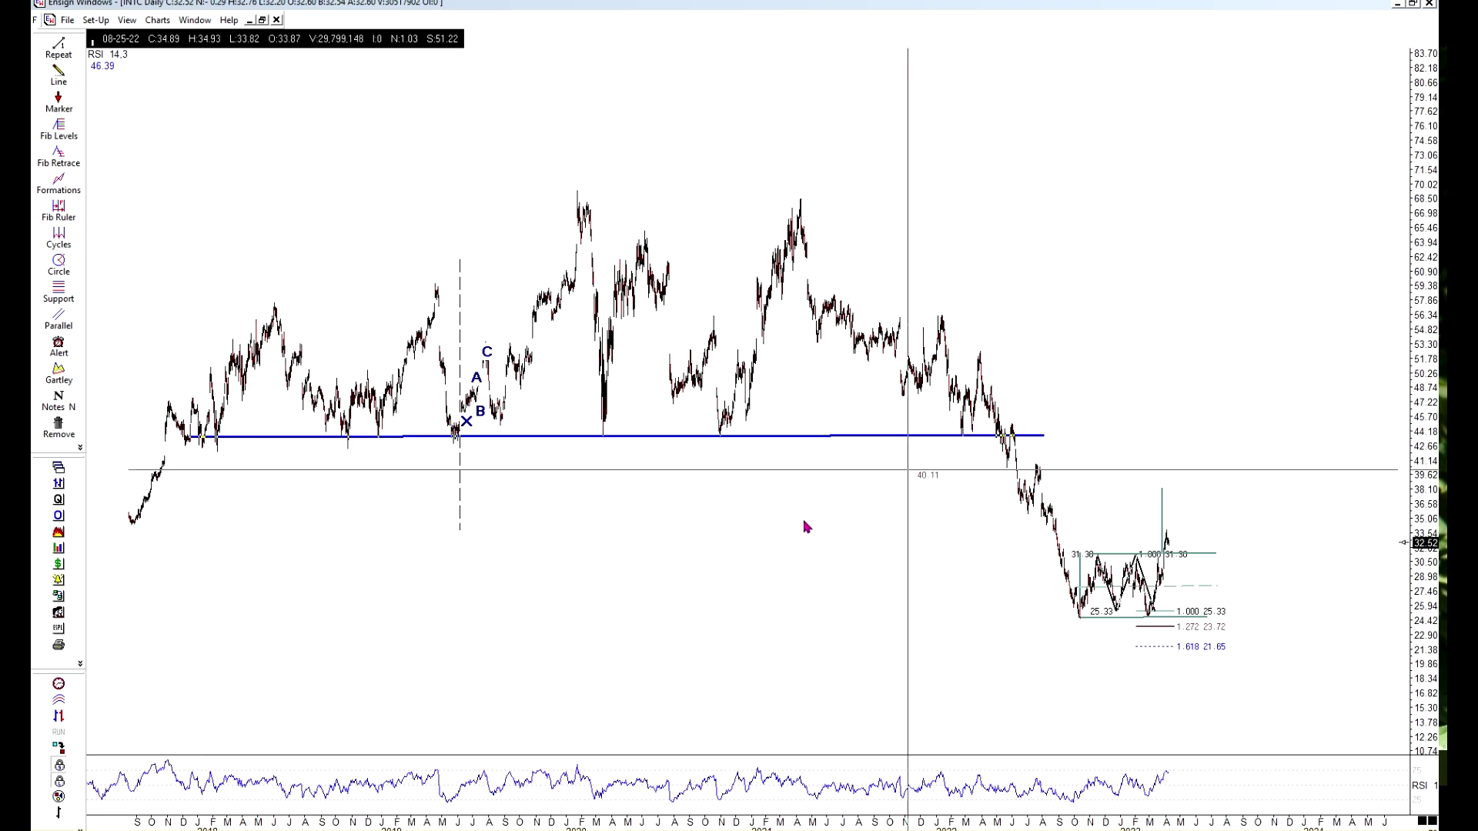
scroll(802, 523, "up", 2)
left_click_drag(803, 524, 797, 492)
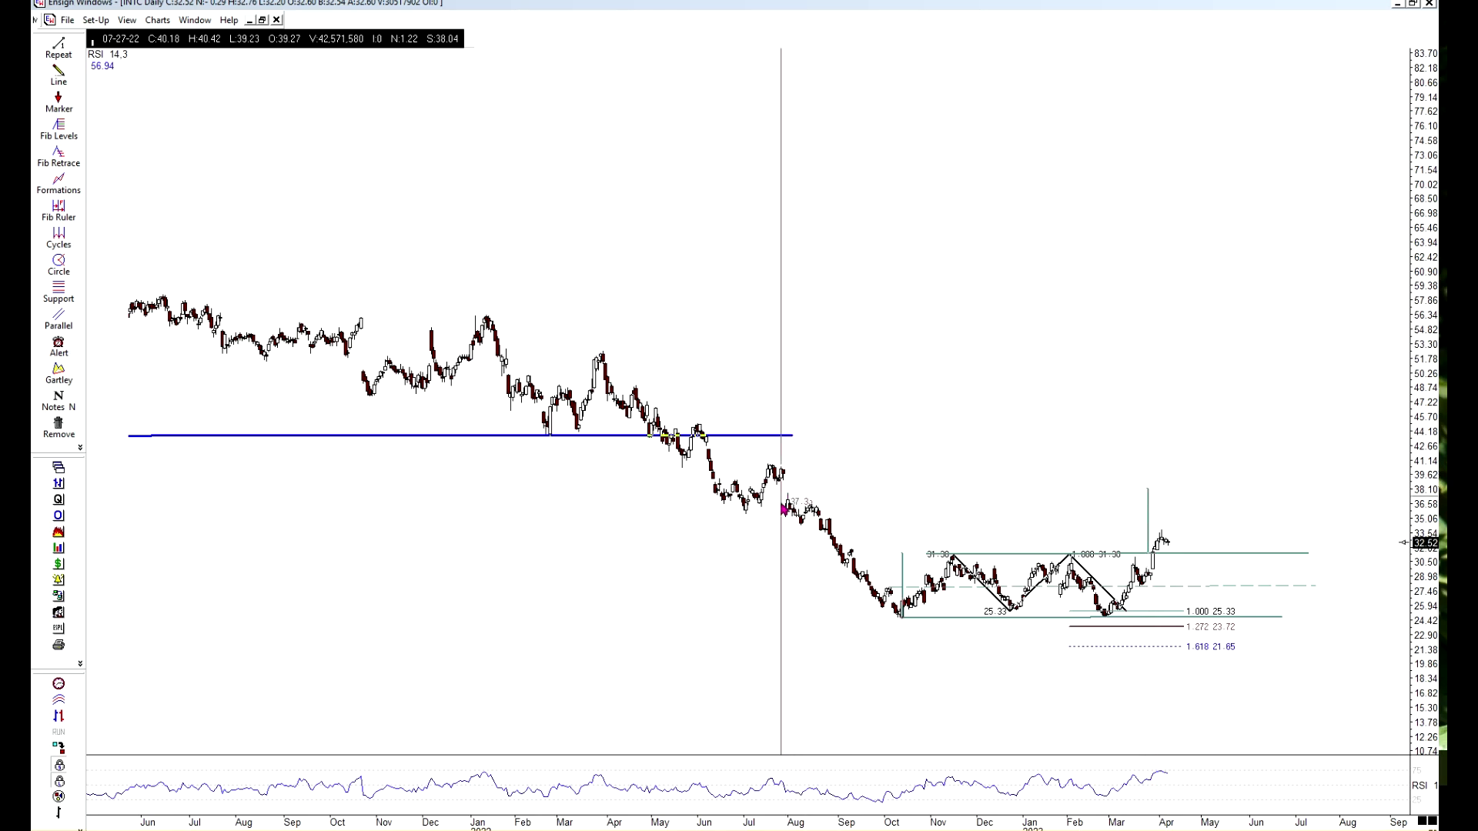
Examine INTC's rectangular base, the breakout above its upper boundary and the projected target against the longer price history
scroll(646, 569, "down", 5)
left_click_drag(646, 570, 717, 591)
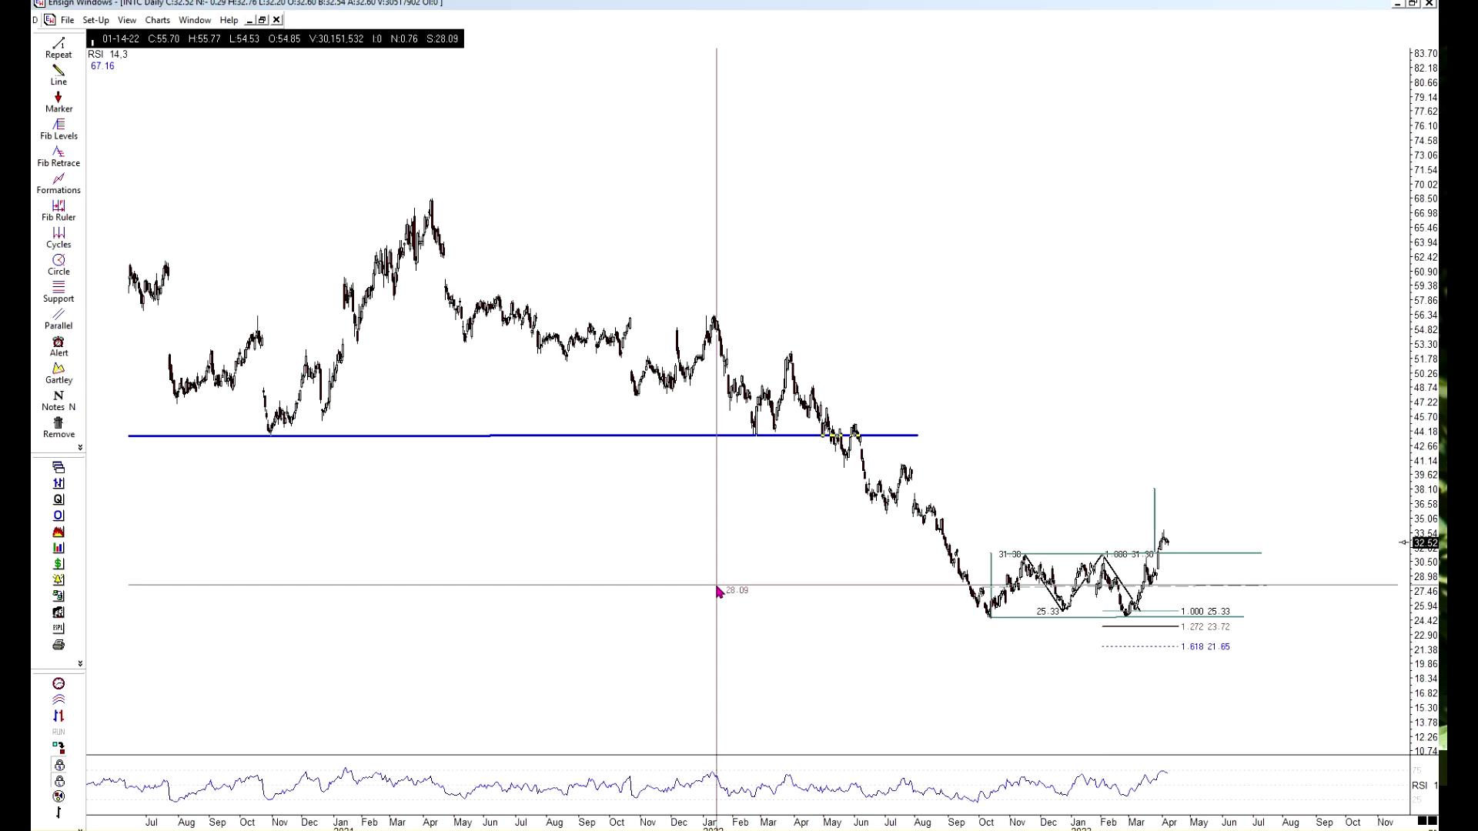
left_click_drag(717, 591, 1188, 544)
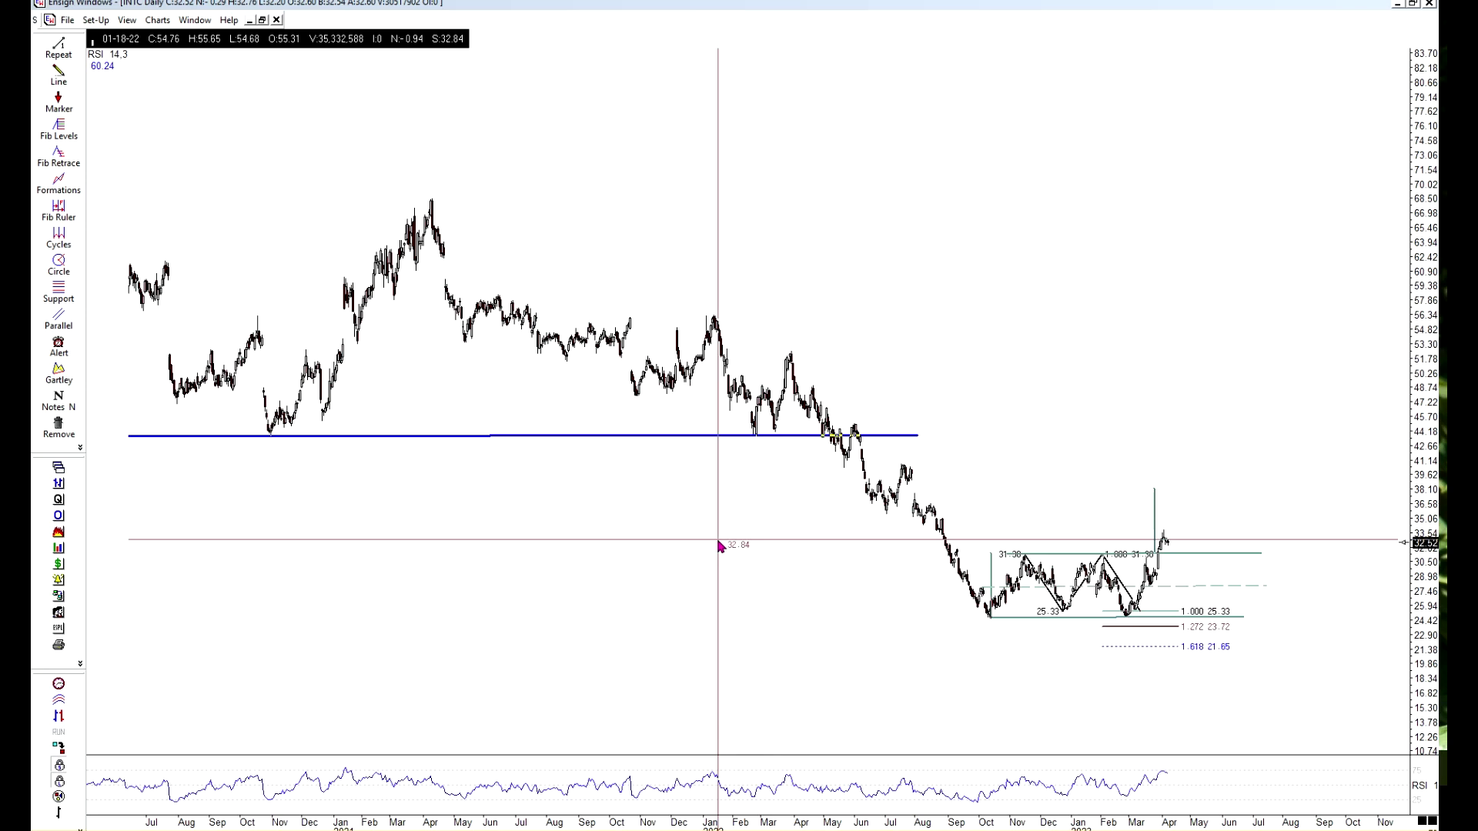
scroll(720, 542, "down", 3)
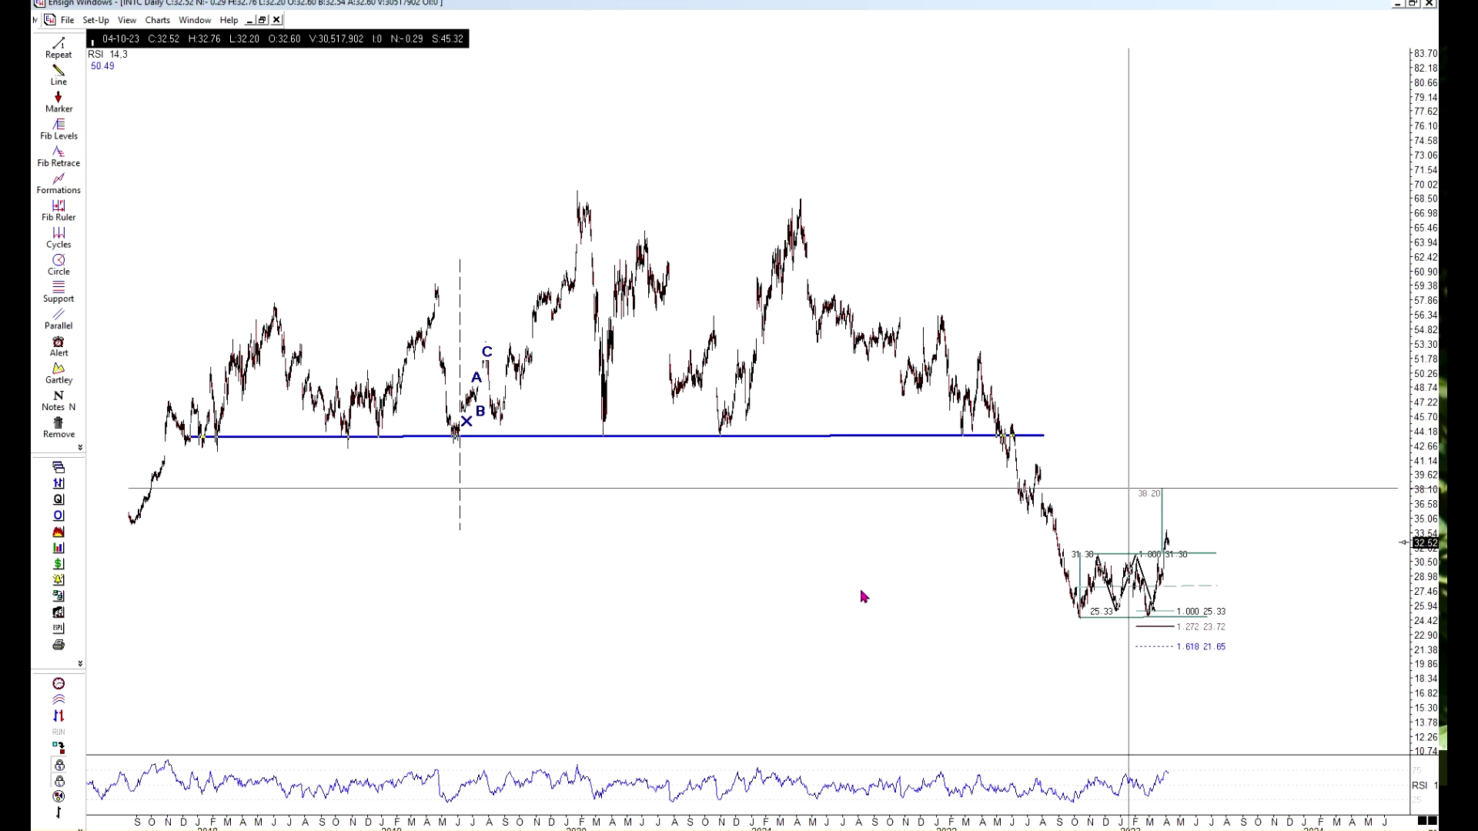
scroll(846, 596, "up", 3)
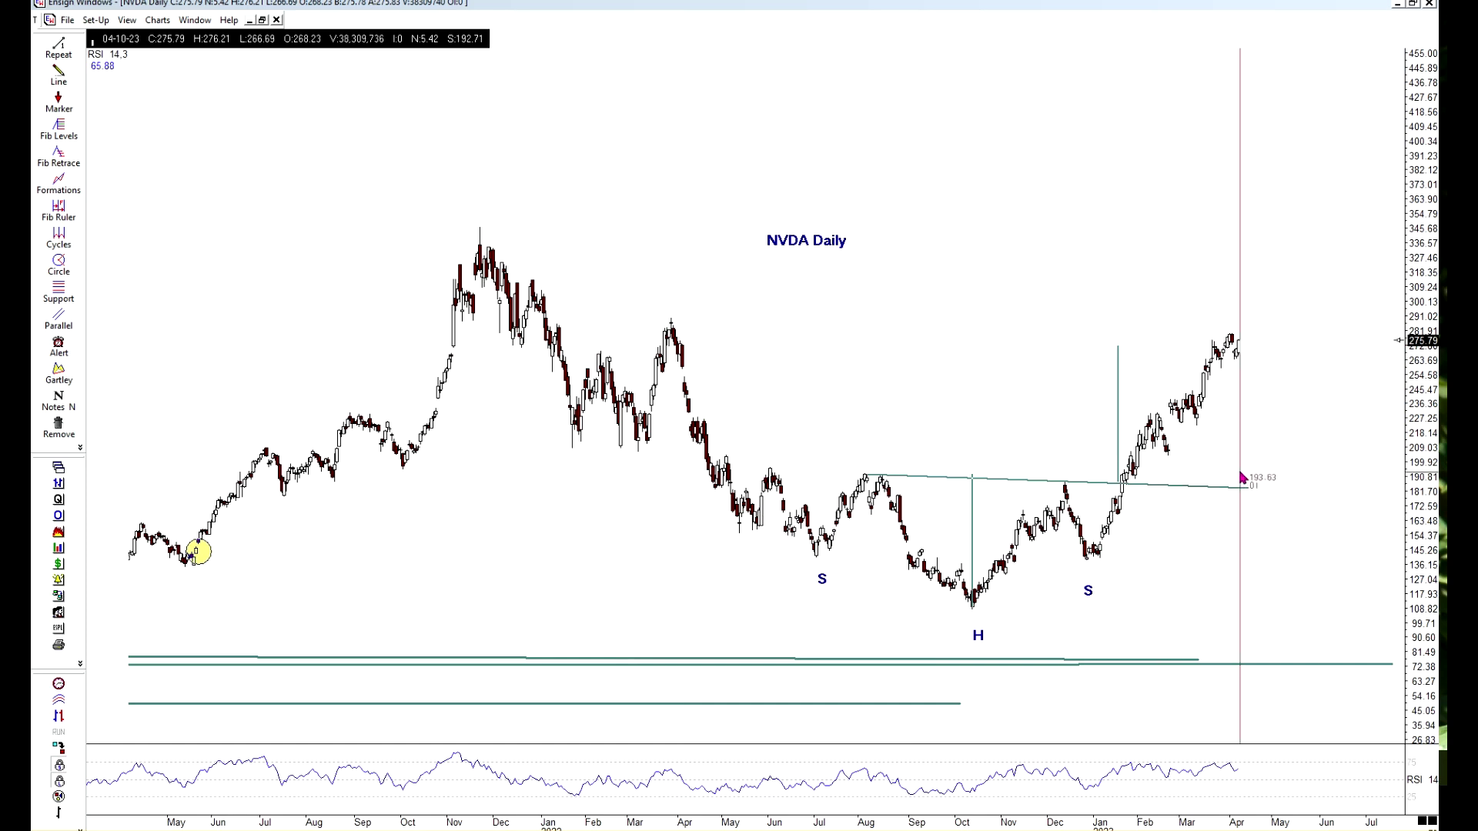
Draw a formation with Fibonacci projections on the NVDA daily chart from the October low through the December high to the 138.79 low
left_click(60, 185)
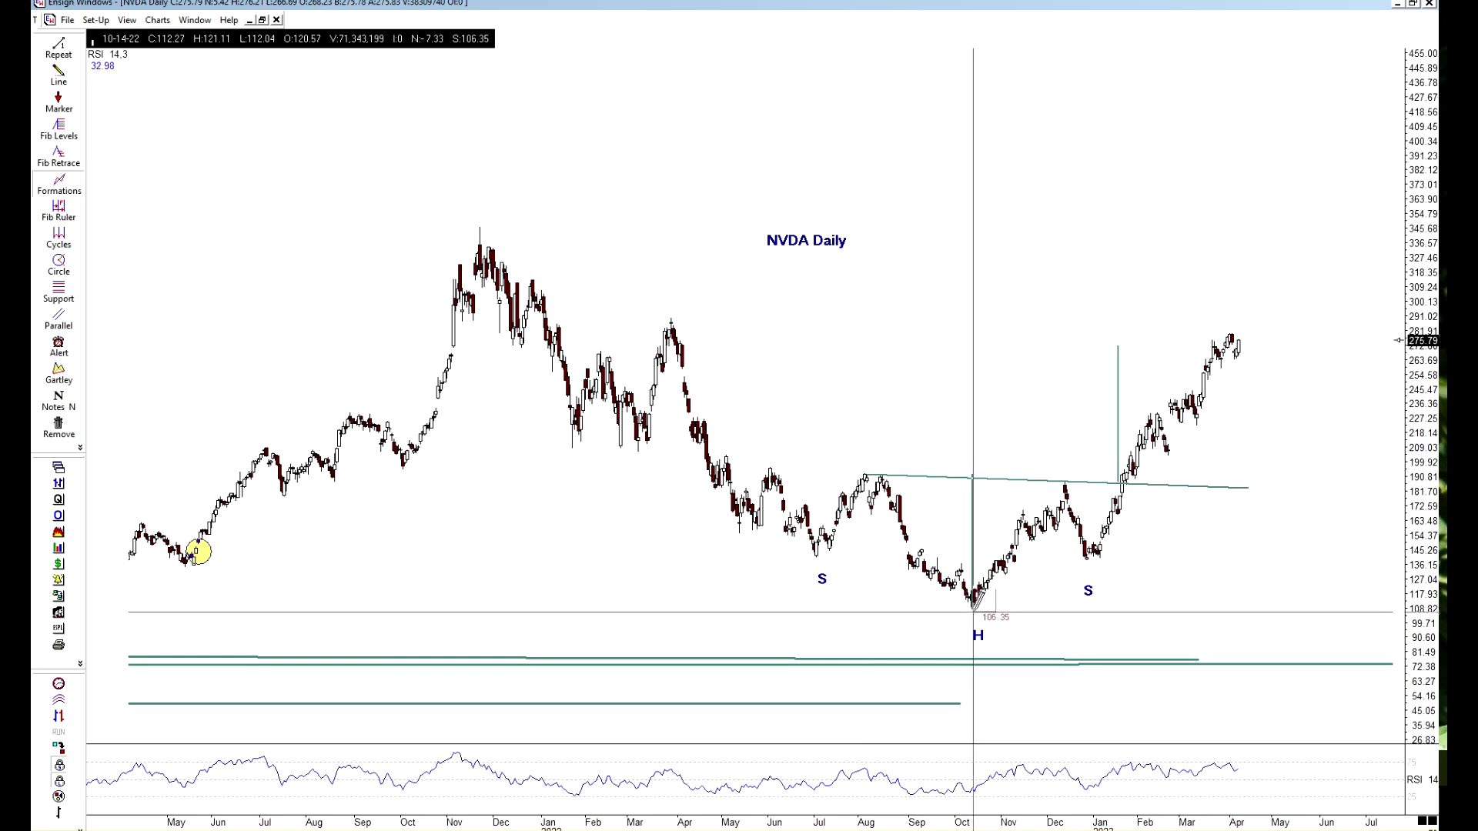
mouse_move(974, 612)
left_mouse_down()
mouse_move(1059, 530)
mouse_move(1064, 478)
mouse_move(1087, 484)
mouse_move(1088, 555)
left_mouse_up()
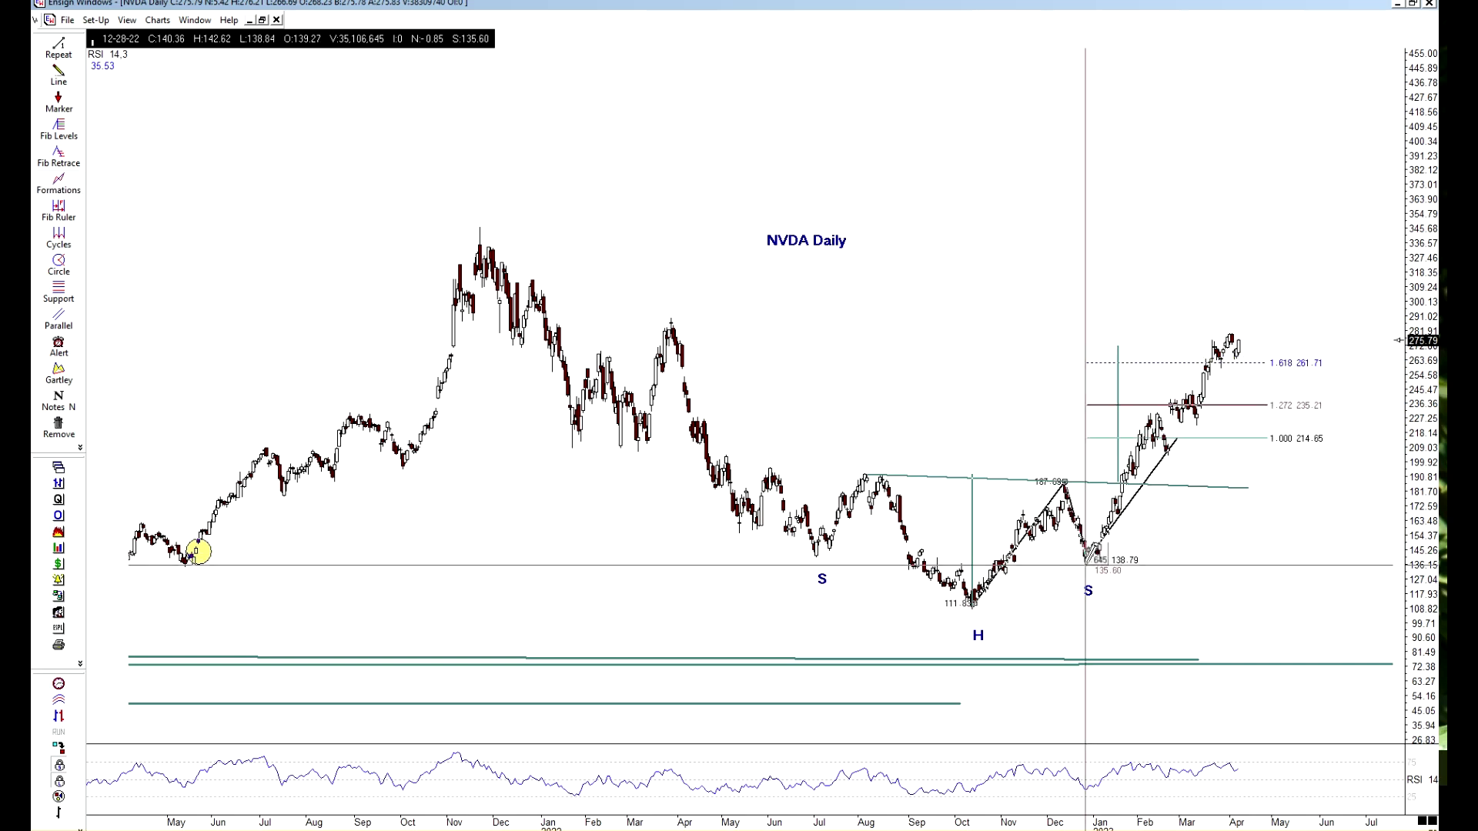